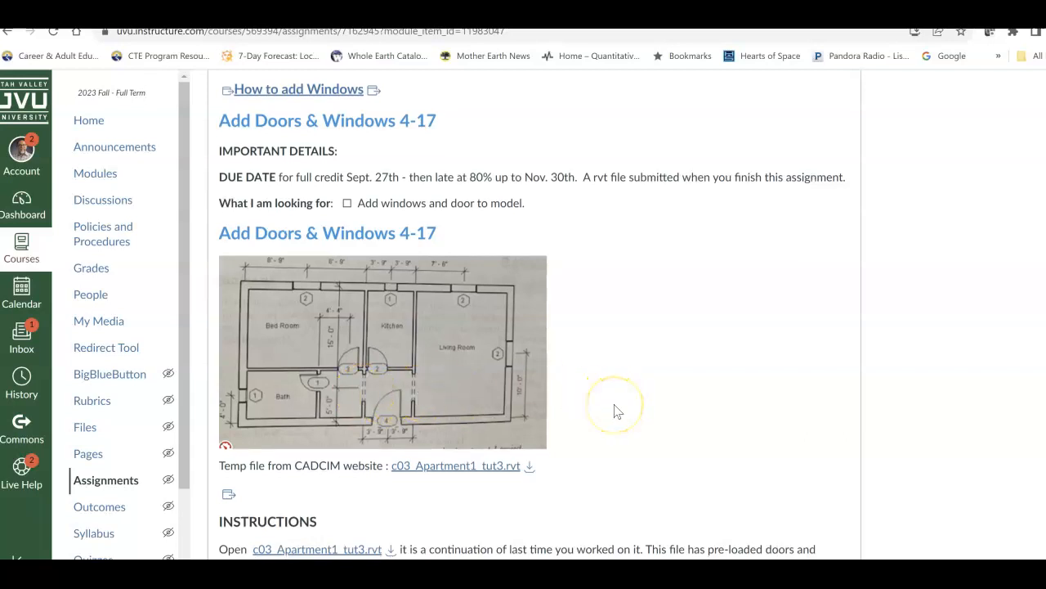
Download c03_Apartment1_tut3.rvt from the assignment page and open it in Revit, upgrading the model to Revit 2024
{"action": "scroll", "coordinate": [616, 406], "scroll_direction": "down", "scroll_amount": 1}
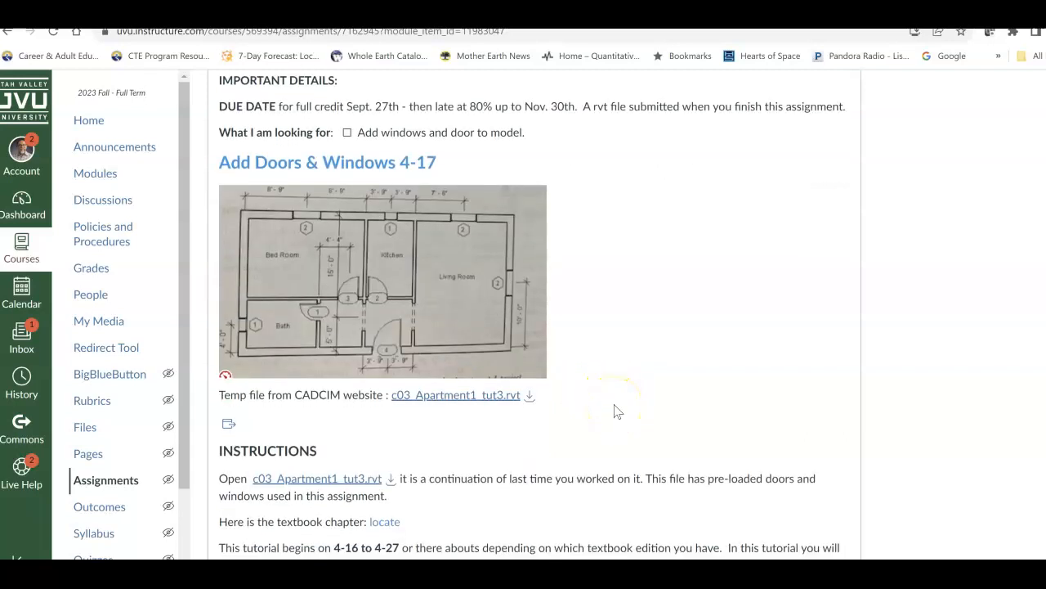
{"action": "left_click", "coordinate": [529, 397]}
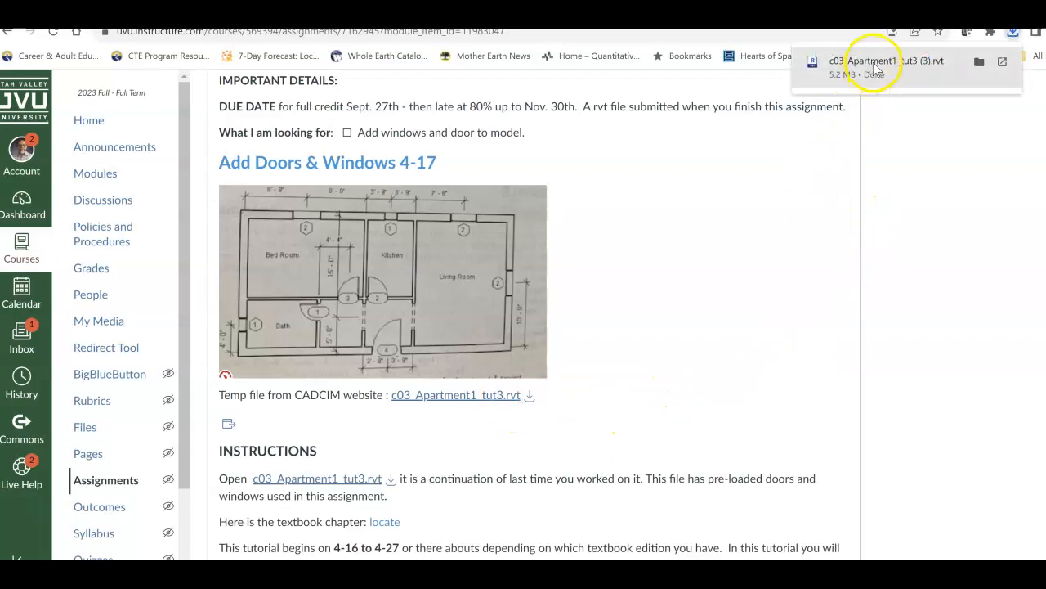
{"action": "left_click", "coordinate": [875, 65]}
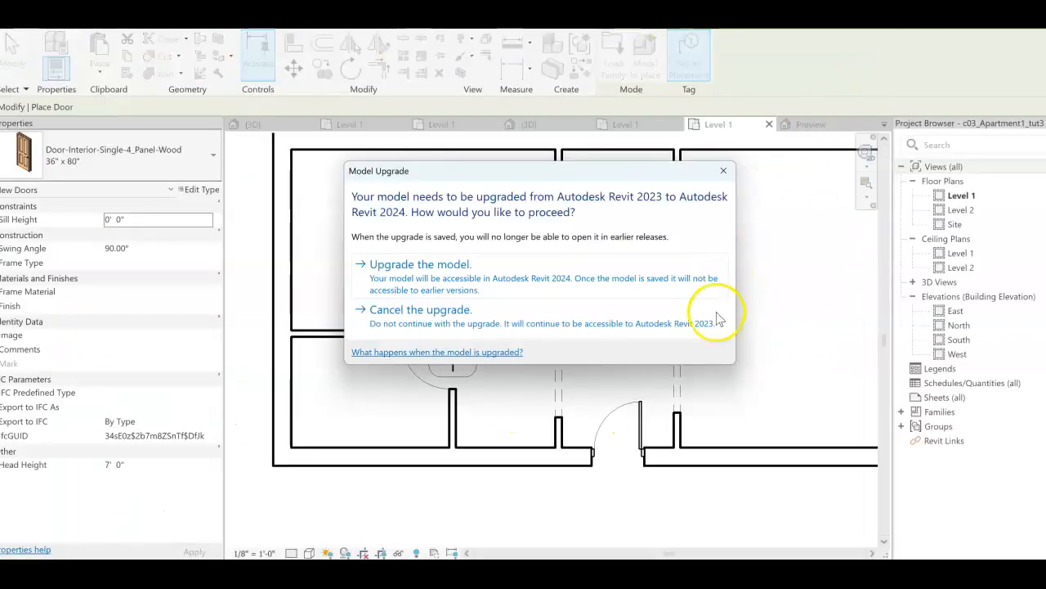
{"action": "left_click", "coordinate": [420, 265]}
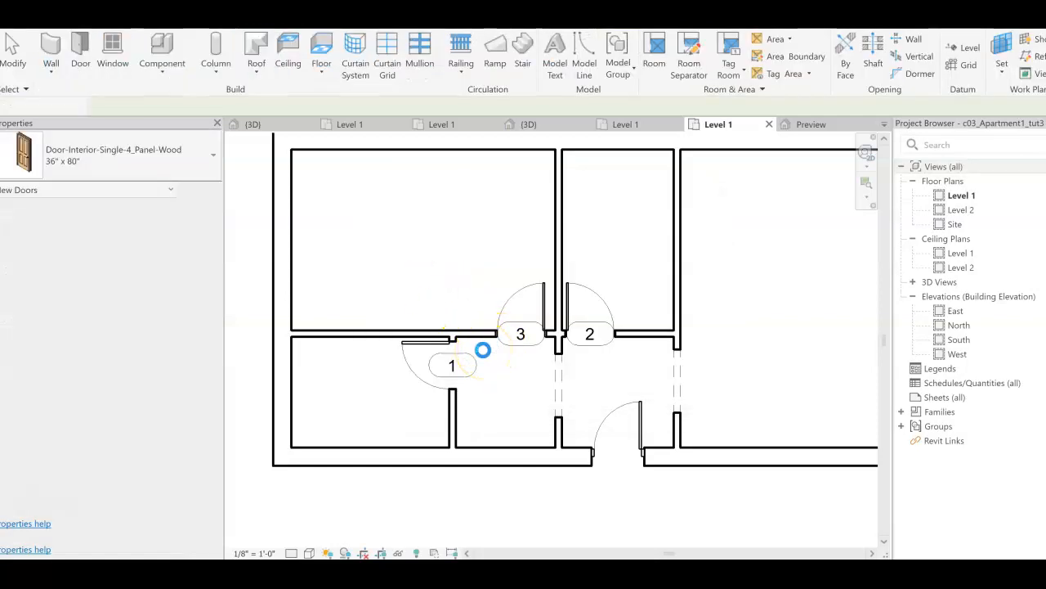
{"action": "left_click", "coordinate": [484, 347]}
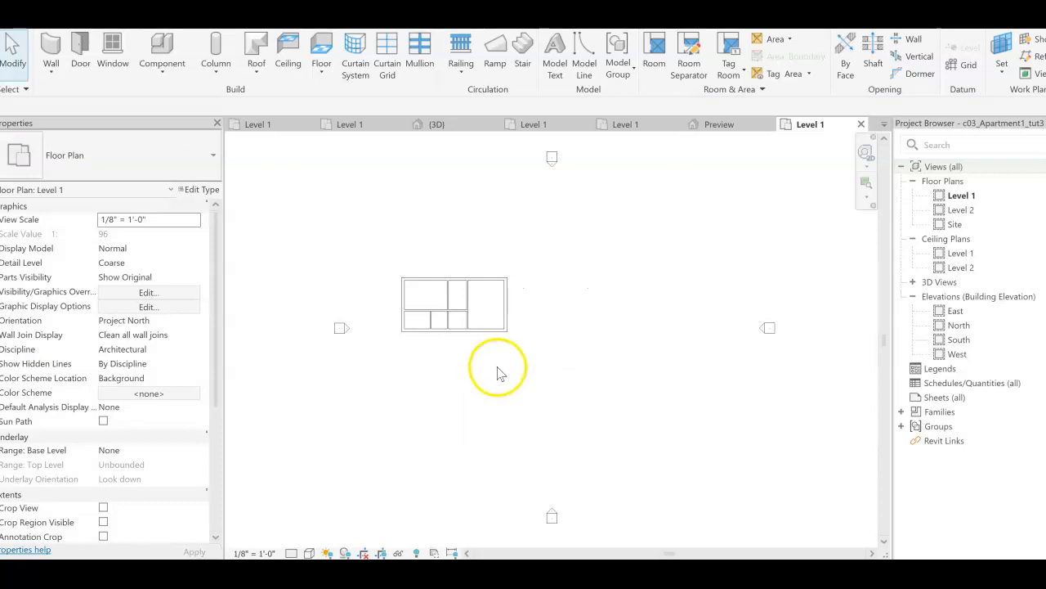
{"action": "scroll", "coordinate": [483, 347], "scroll_direction": "up", "scroll_amount": 6}
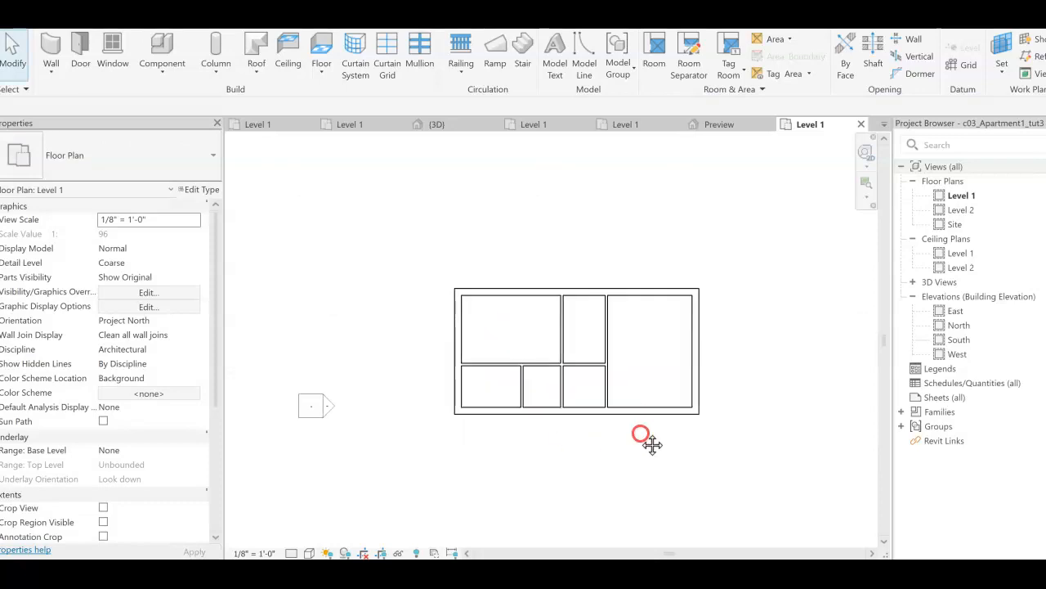
{"action": "scroll", "coordinate": [583, 372], "scroll_direction": "up", "scroll_amount": 1}
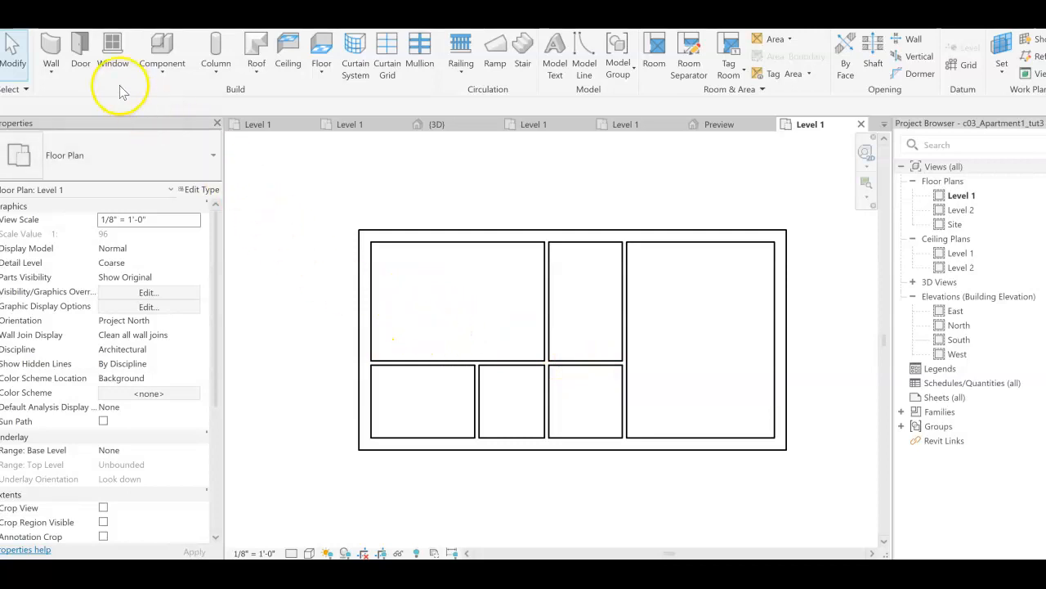
{"action": "left_click", "coordinate": [80, 57]}
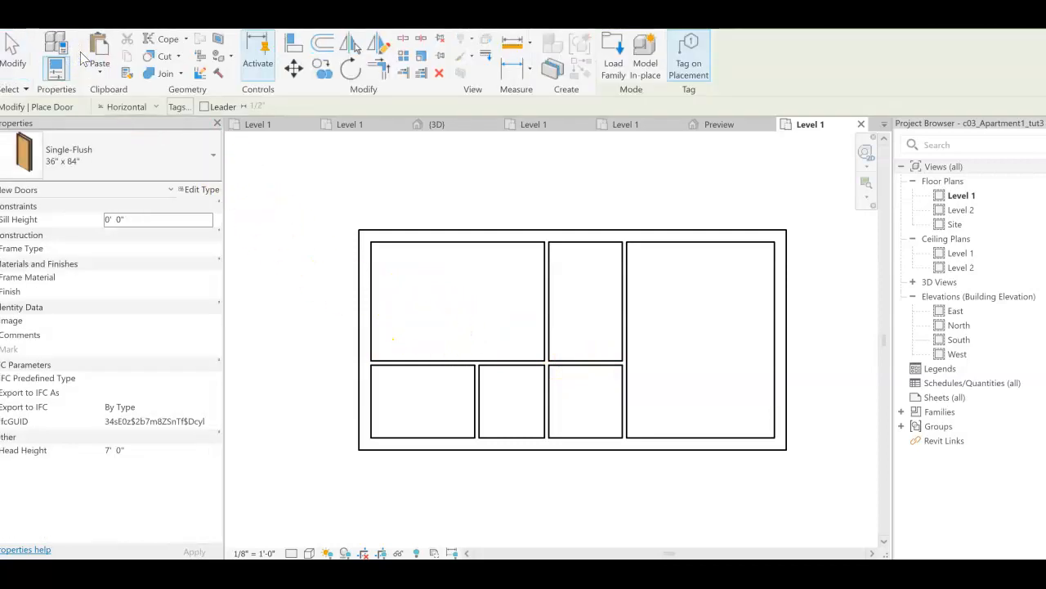
{"action": "left_click", "coordinate": [42, 22]}
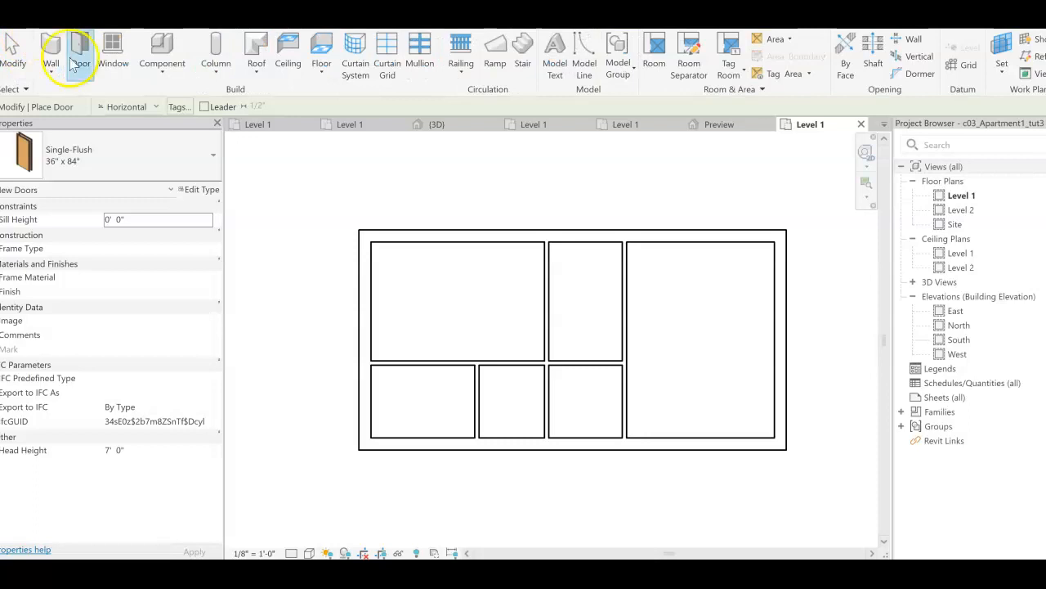
{"action": "left_click", "coordinate": [113, 51]}
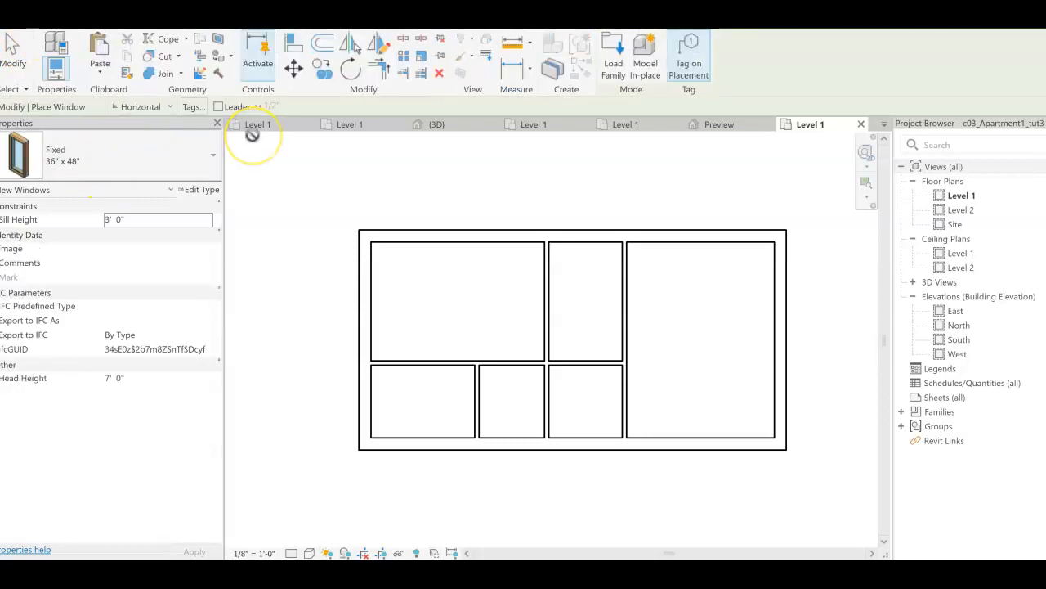
{"action": "left_click", "coordinate": [43, 23]}
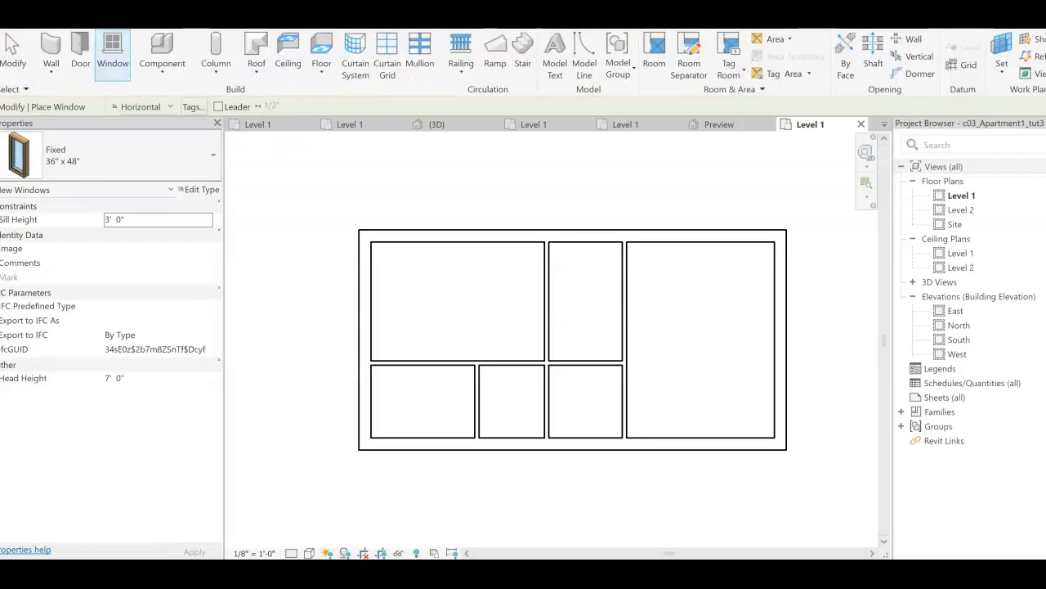
Place a tagged 36" x 84" Single-Flush door in the bath's interior side wall, about 2' 0" from the upper wall
{"action": "left_click", "coordinate": [80, 52]}
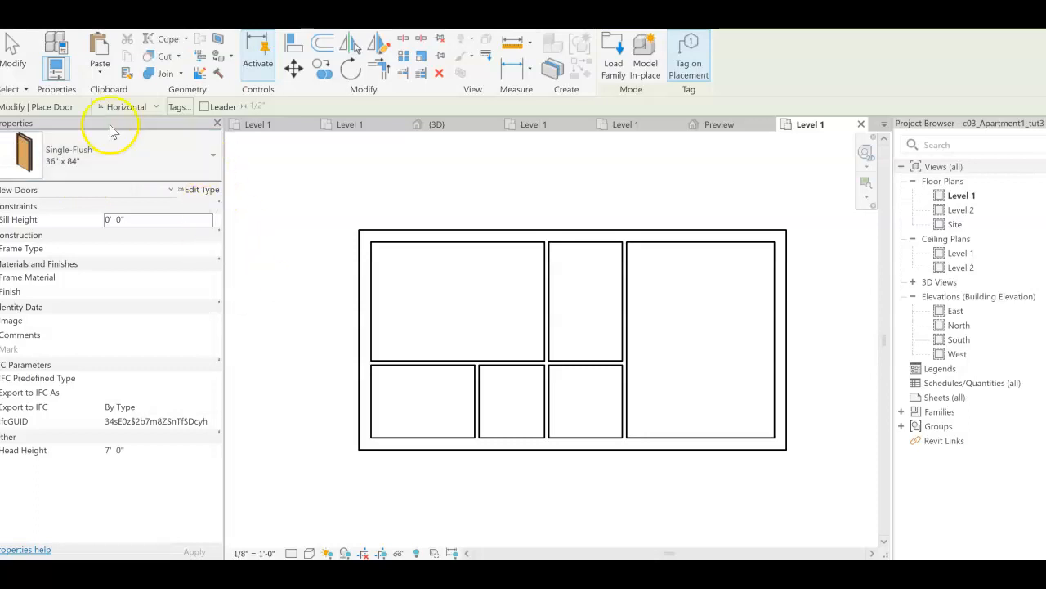
{"action": "left_click", "coordinate": [72, 20]}
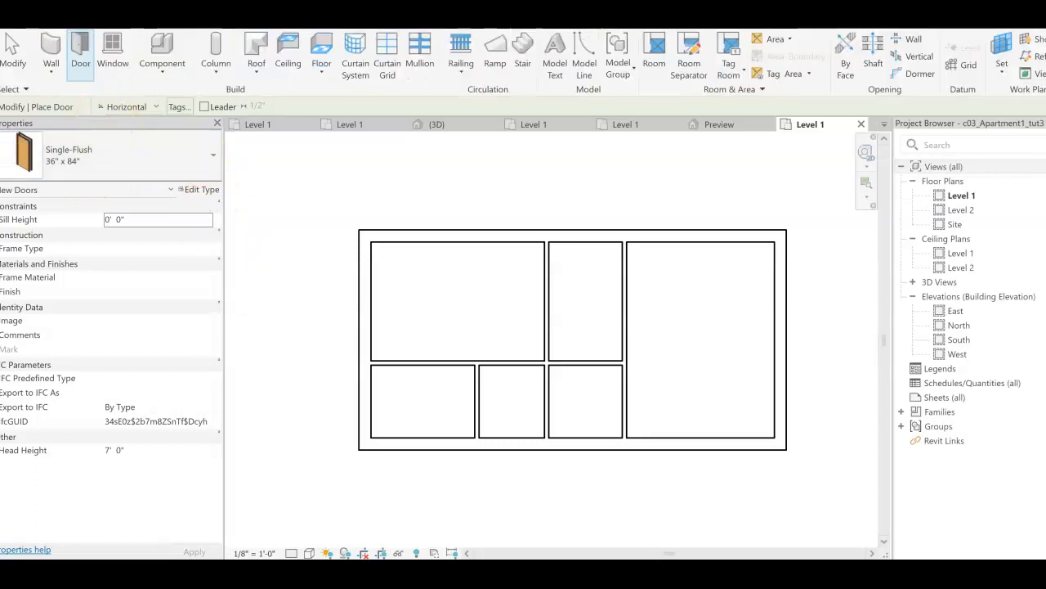
{"action": "left_click", "coordinate": [80, 64]}
{"action": "left_click", "coordinate": [118, 163]}
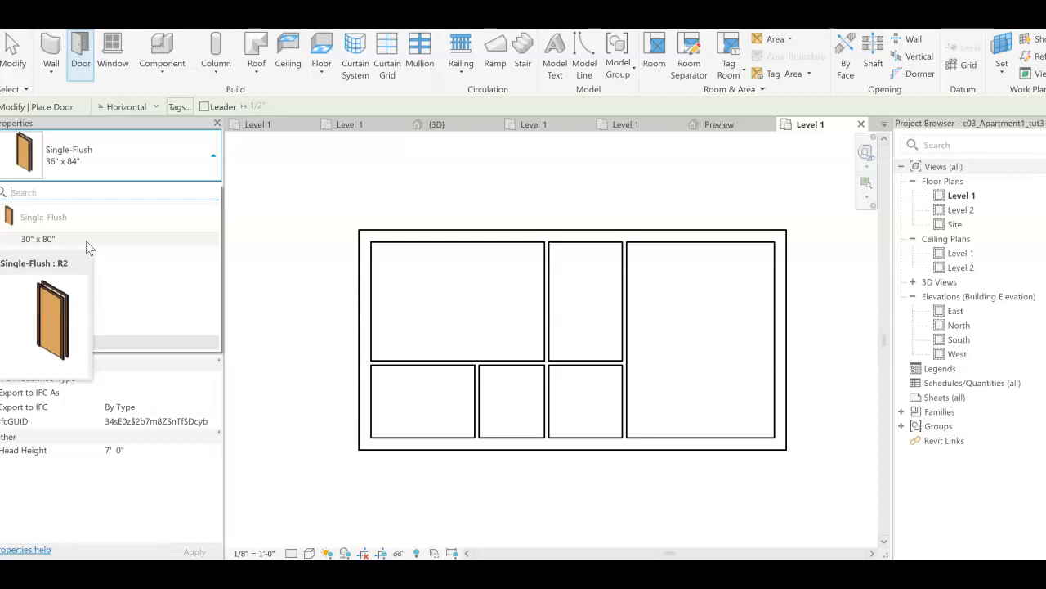
{"action": "left_click", "coordinate": [96, 159]}
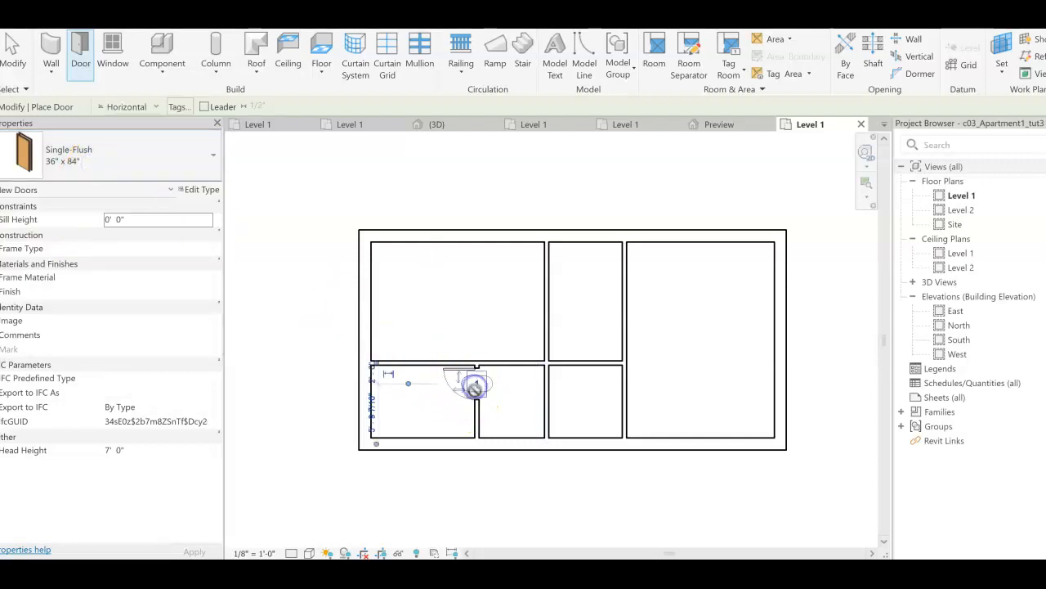
{"action": "left_click", "coordinate": [474, 384]}
Set the distance from the bath door's centre to the wall above it to 2' 0"
{"action": "scroll", "coordinate": [474, 384], "scroll_direction": "up", "scroll_amount": 5}
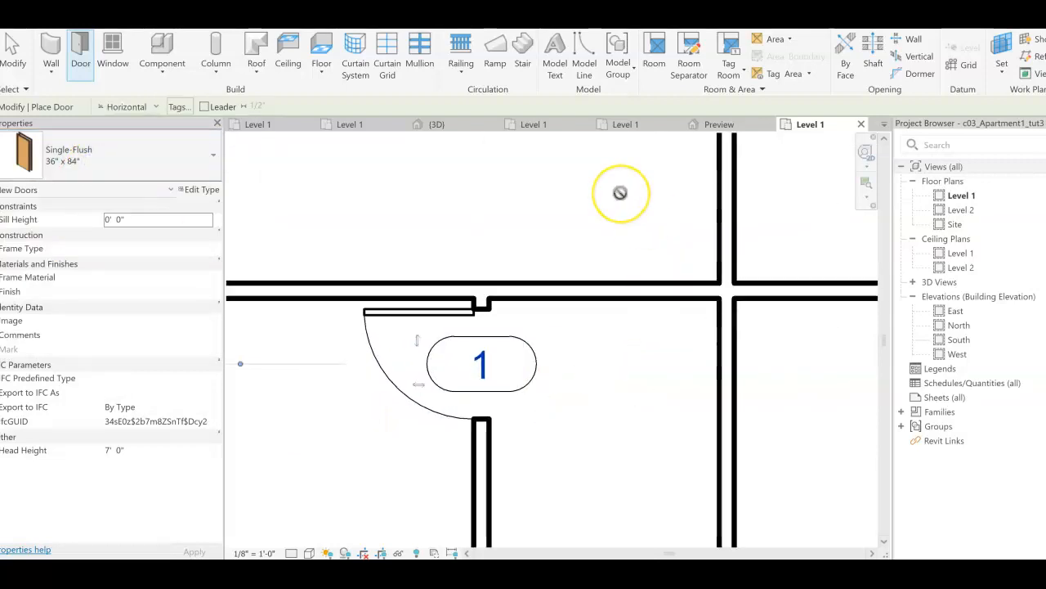
{"action": "scroll", "coordinate": [573, 367], "scroll_direction": "down", "scroll_amount": 3}
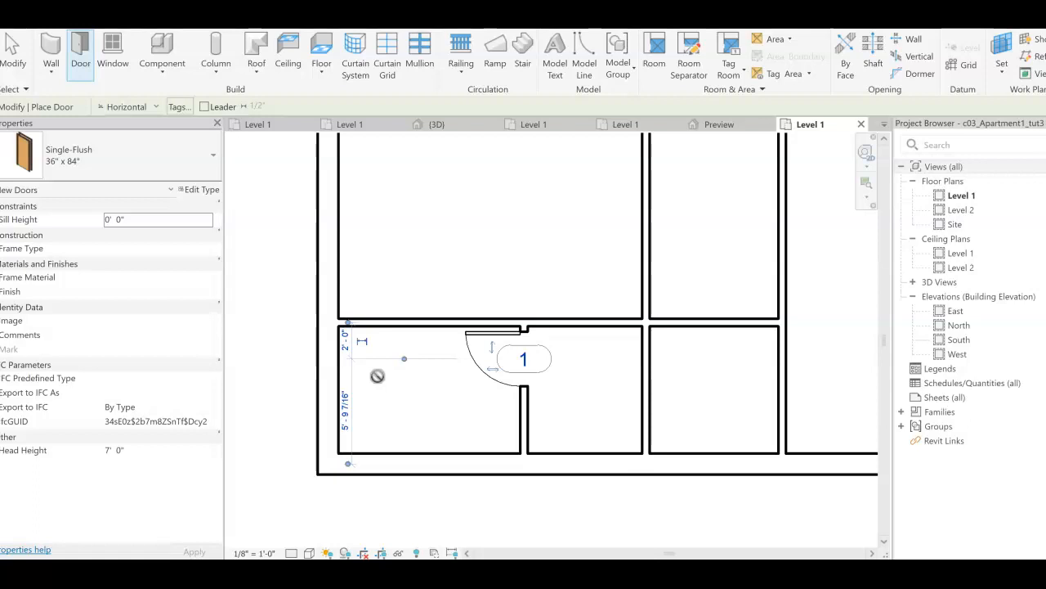
{"action": "left_click", "coordinate": [349, 338]}
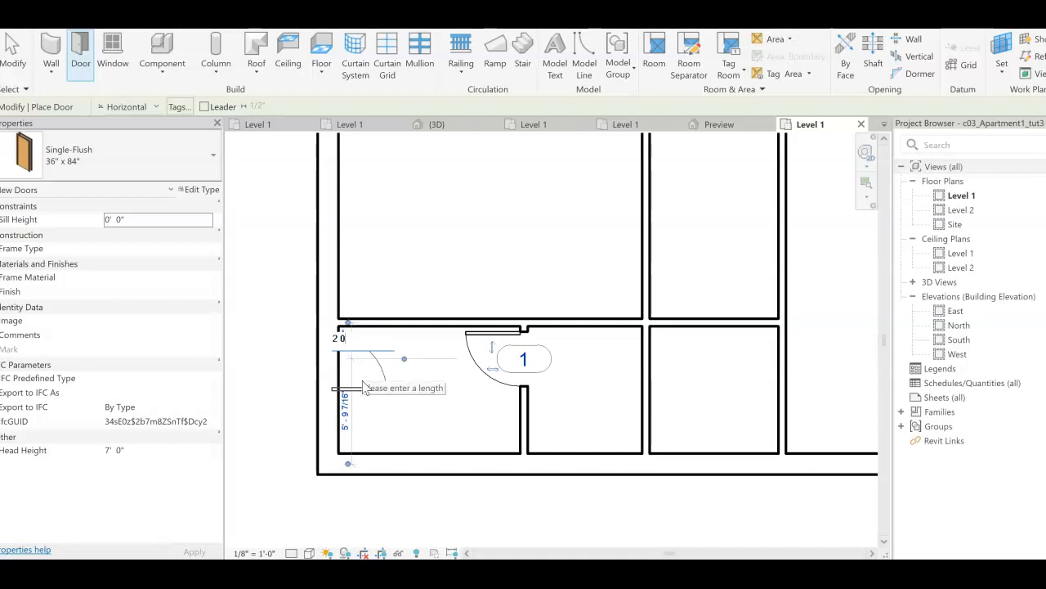
{"action": "key", "text": "Return"}
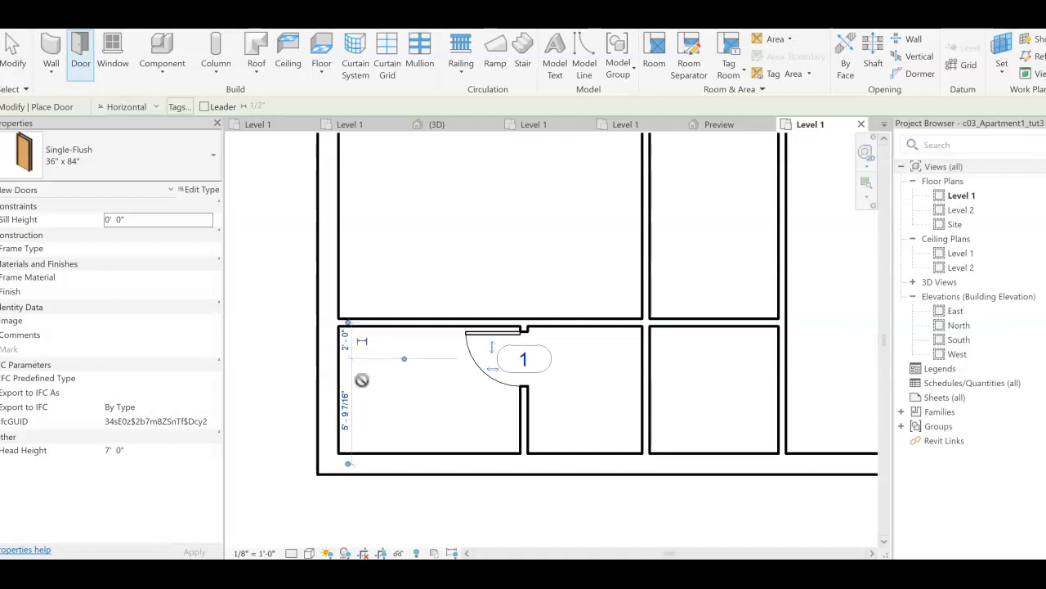
Try flipping the bath door's facing and hinge side, ending with it swinging into the bath, hinged at the upper jamb
{"action": "scroll", "coordinate": [509, 365], "scroll_direction": "up", "scroll_amount": 4}
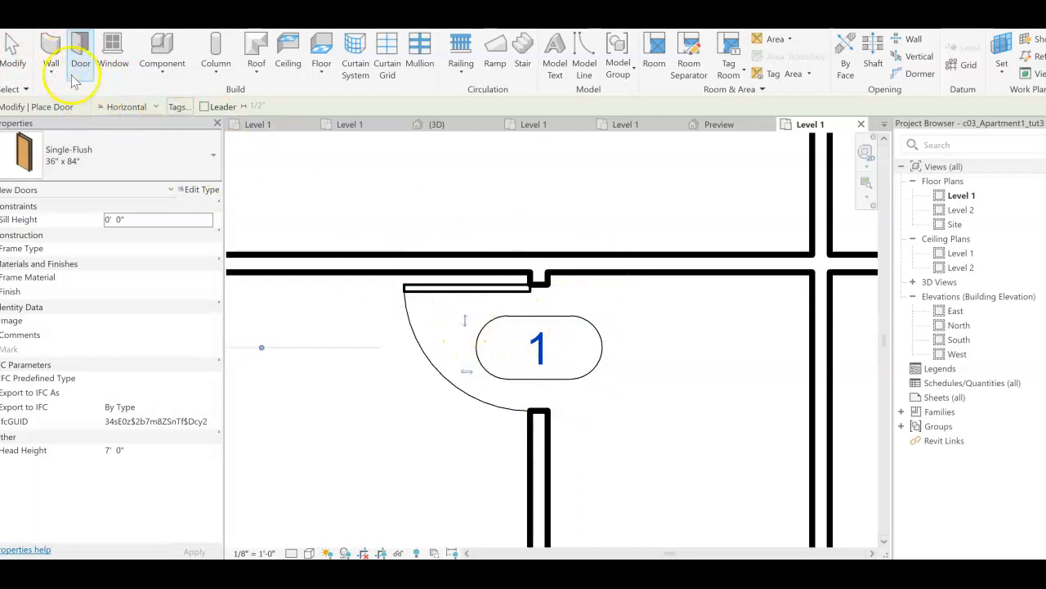
{"action": "left_click", "coordinate": [13, 49]}
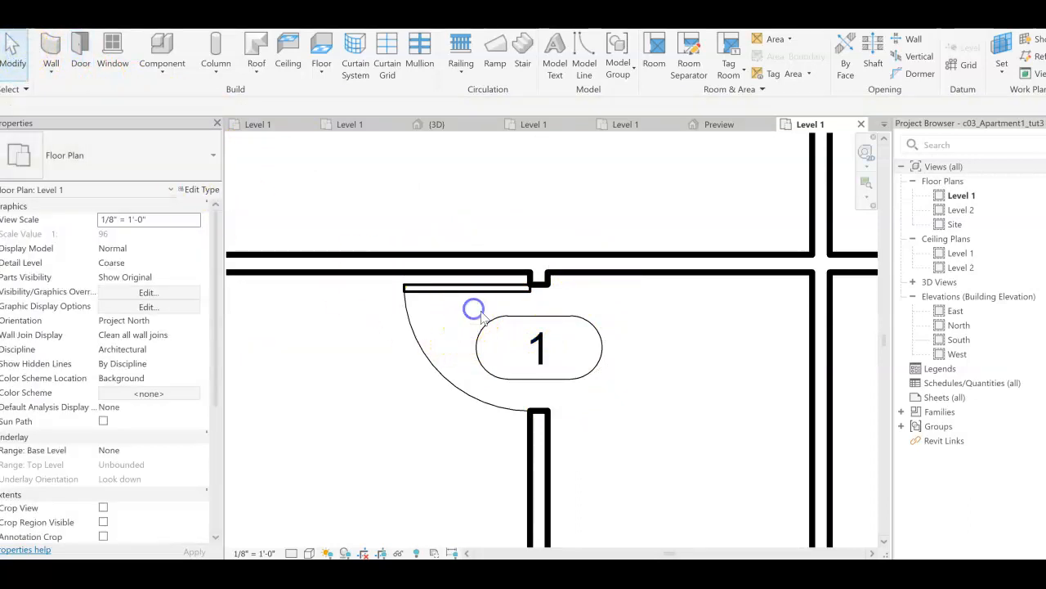
{"action": "left_click", "coordinate": [475, 313]}
{"action": "key", "text": "space"}
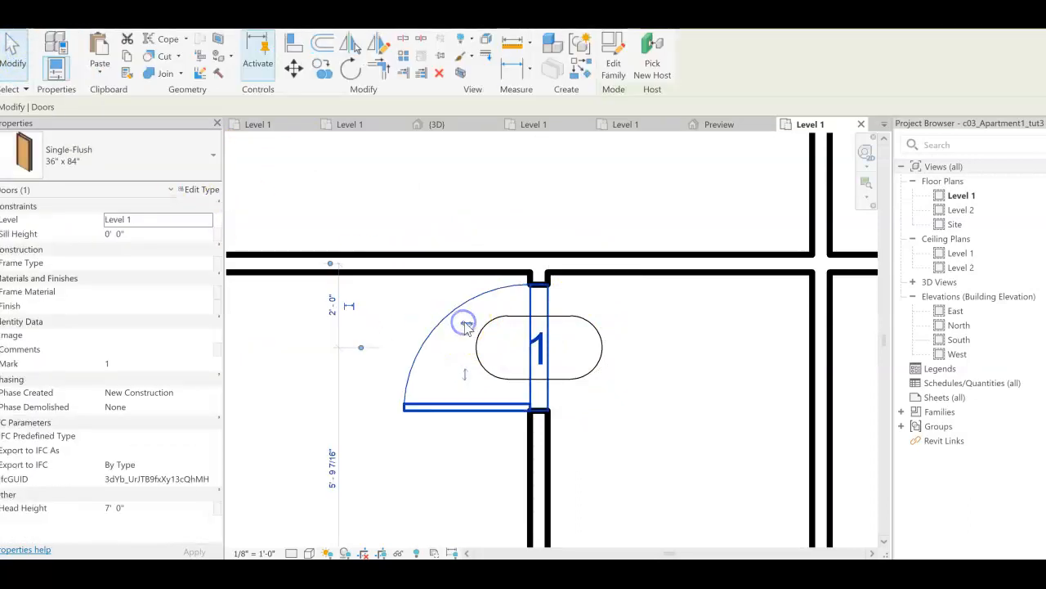
{"action": "left_click", "coordinate": [465, 374]}
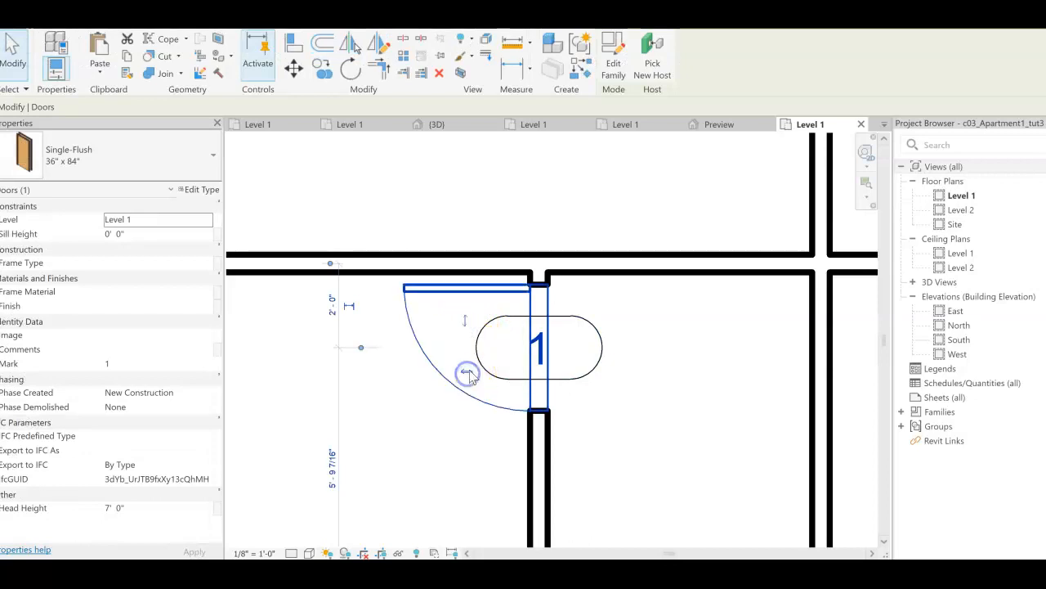
{"action": "left_click", "coordinate": [465, 318]}
{"action": "left_click", "coordinate": [468, 324]}
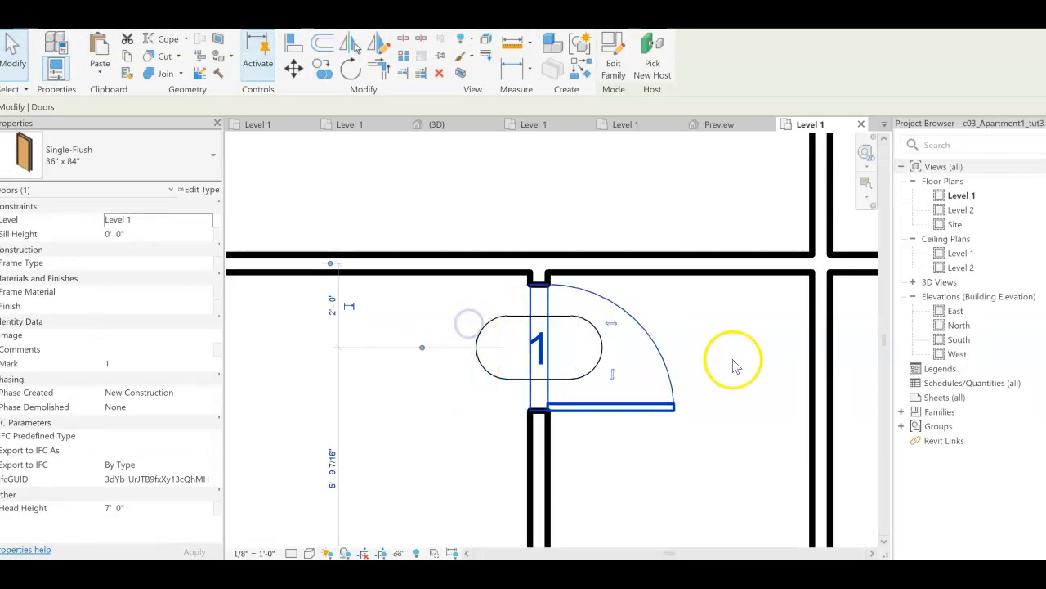
{"action": "left_click", "coordinate": [611, 323]}
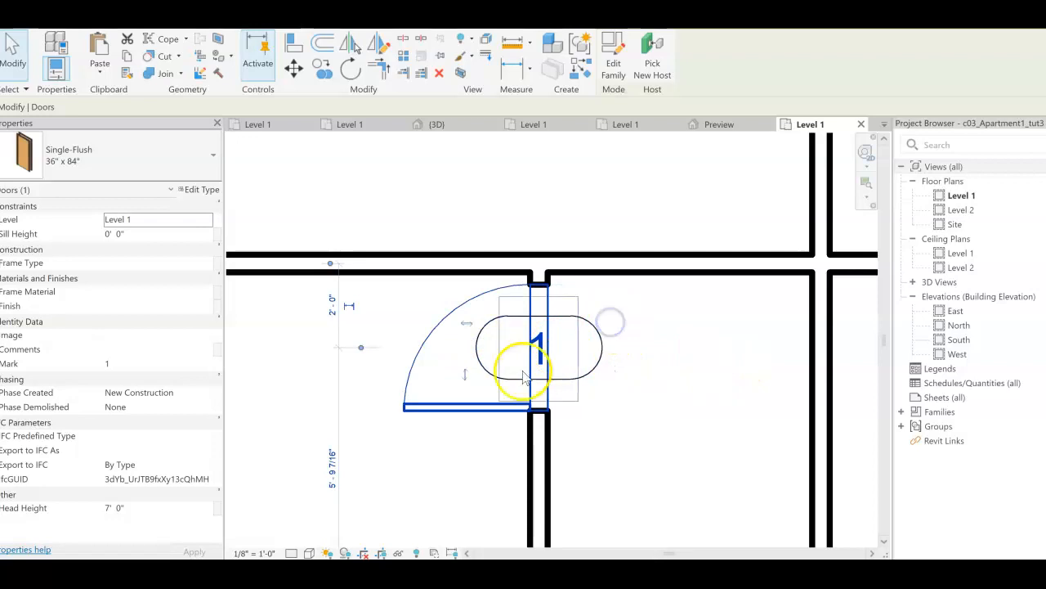
{"action": "left_click", "coordinate": [464, 373]}
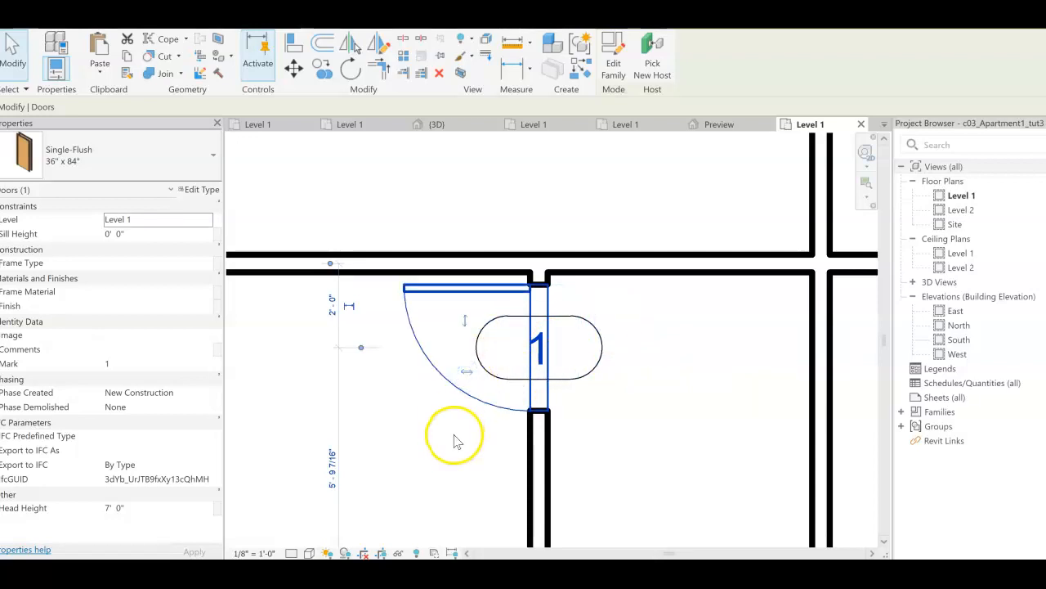
{"action": "scroll", "coordinate": [458, 442], "scroll_direction": "down", "scroll_amount": 4}
{"action": "left_click", "coordinate": [575, 442]}
Start placing another door and check which door types are available in the project
{"action": "middle_click_drag", "start_coordinate": [670, 421], "coordinate": [518, 407]}
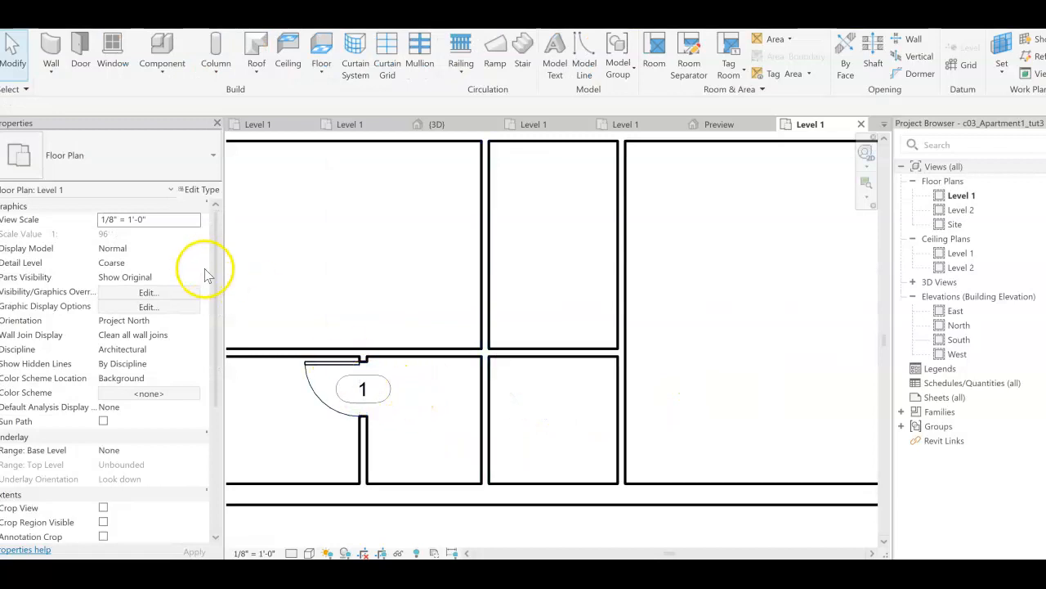
{"action": "middle_click_drag", "start_coordinate": [431, 369], "coordinate": [528, 408]}
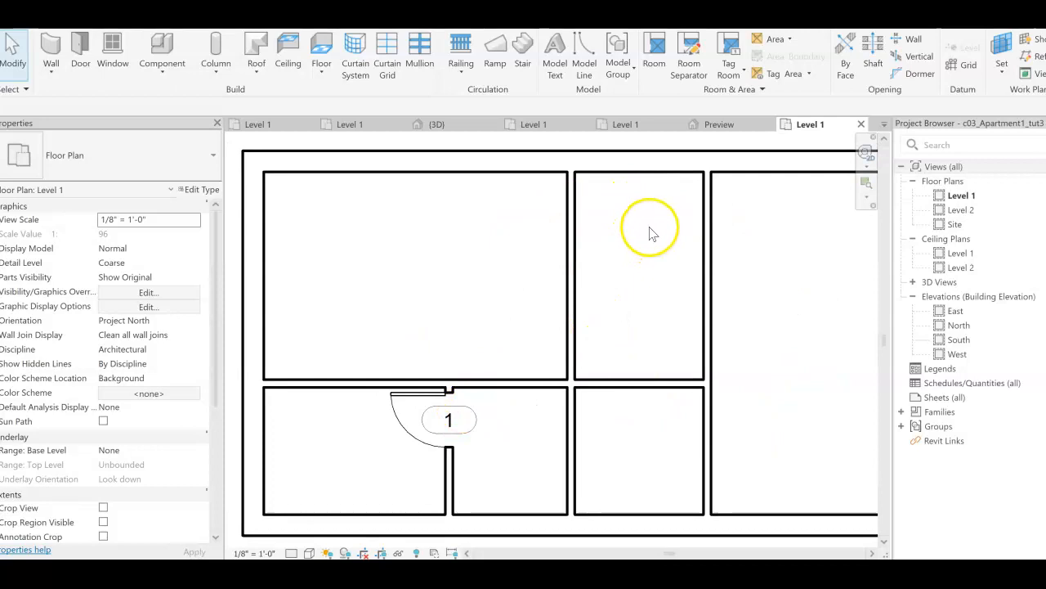
{"action": "left_click", "coordinate": [81, 55]}
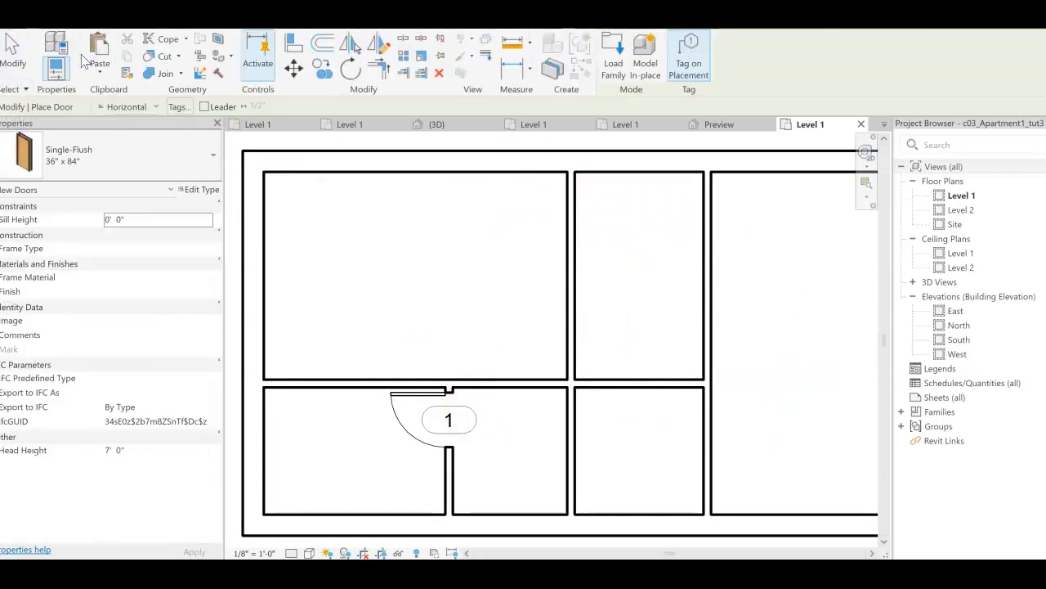
{"action": "left_click", "coordinate": [211, 158]}
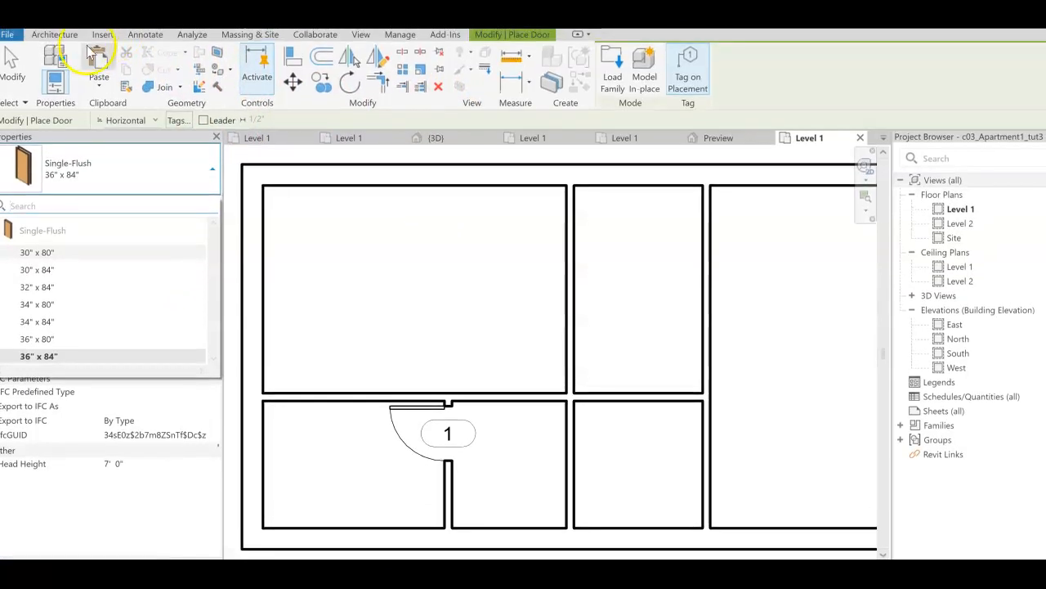
Try to load a residential exterior single-entry door from the Autodesk family library
{"action": "left_click", "coordinate": [102, 36]}
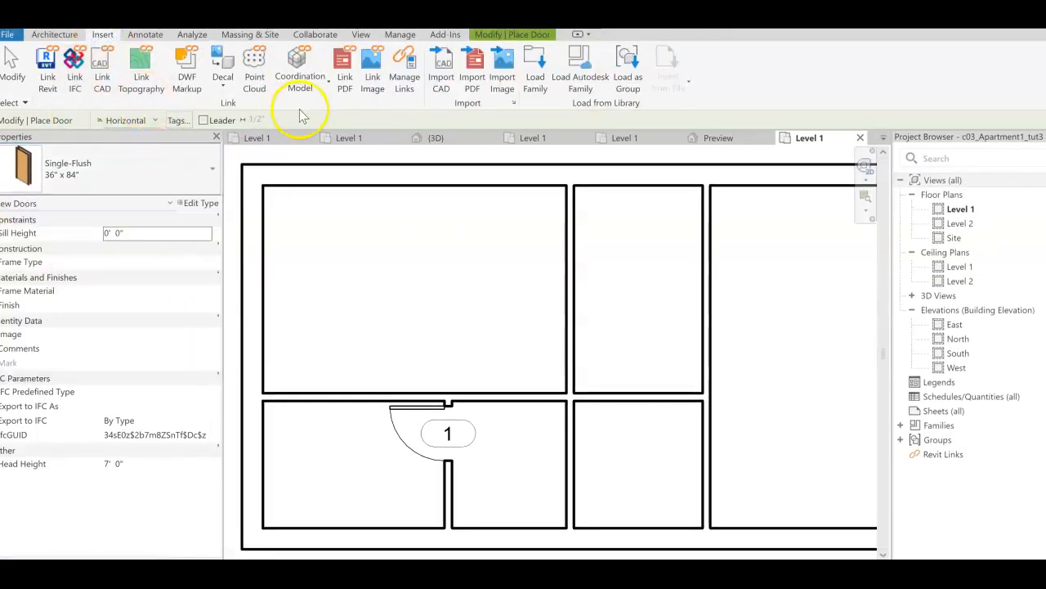
{"action": "left_click", "coordinate": [580, 76]}
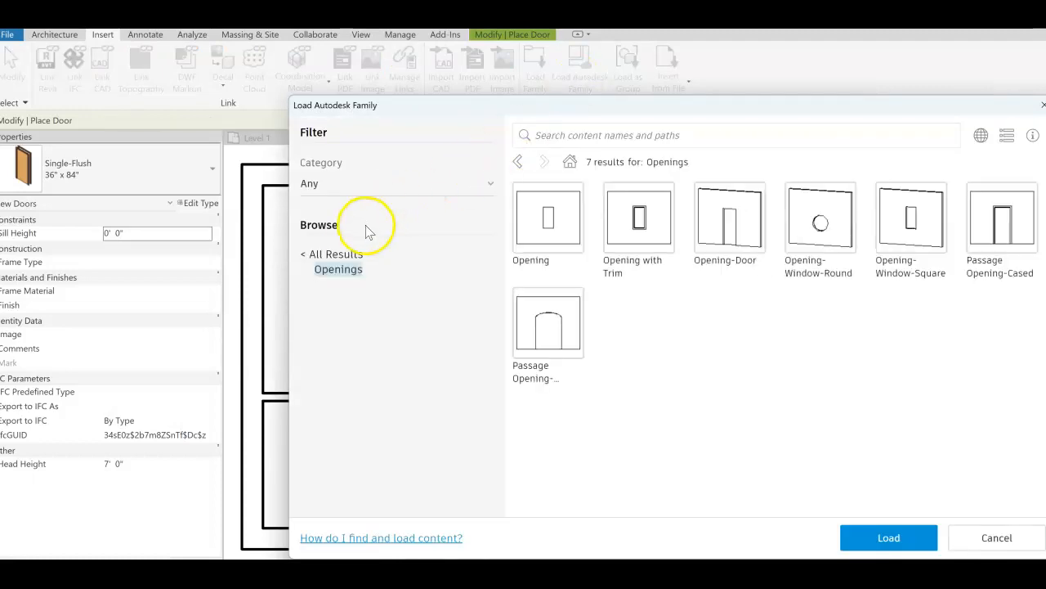
{"action": "left_click", "coordinate": [335, 255]}
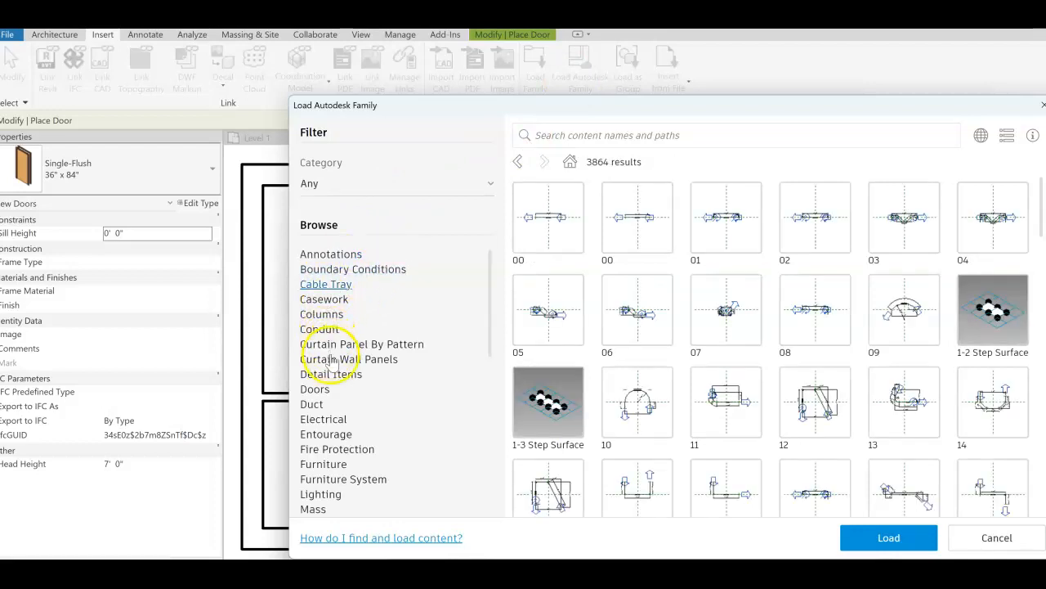
{"action": "scroll", "coordinate": [323, 454], "scroll_direction": "down", "scroll_amount": 3}
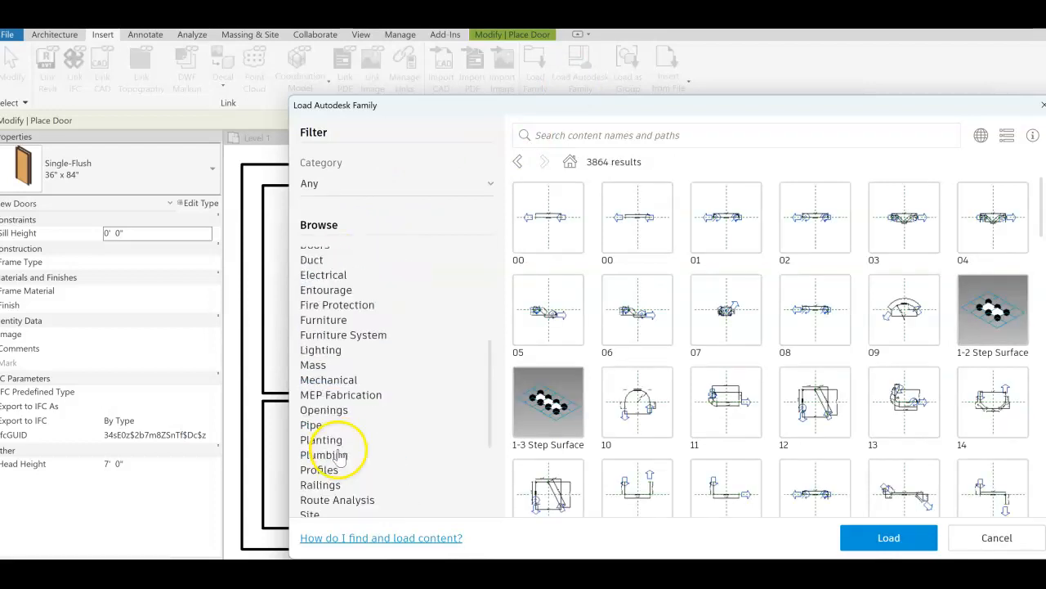
{"action": "scroll", "coordinate": [335, 454], "scroll_direction": "up", "scroll_amount": 3}
{"action": "left_click", "coordinate": [315, 389]}
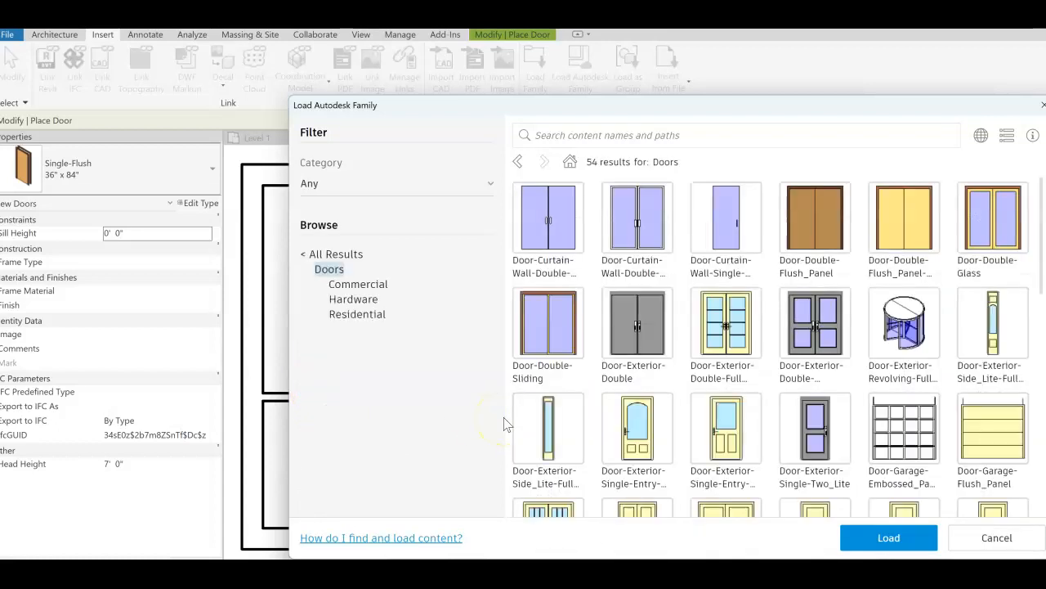
{"action": "left_click", "coordinate": [352, 319]}
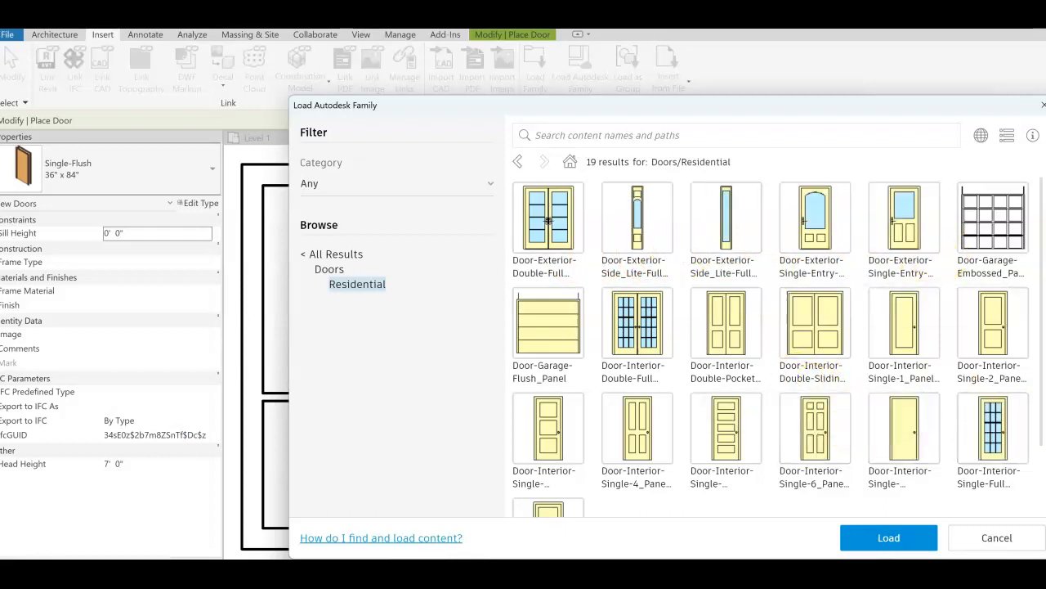
{"action": "left_click", "coordinate": [904, 219]}
{"action": "double_click", "coordinate": [792, 239]}
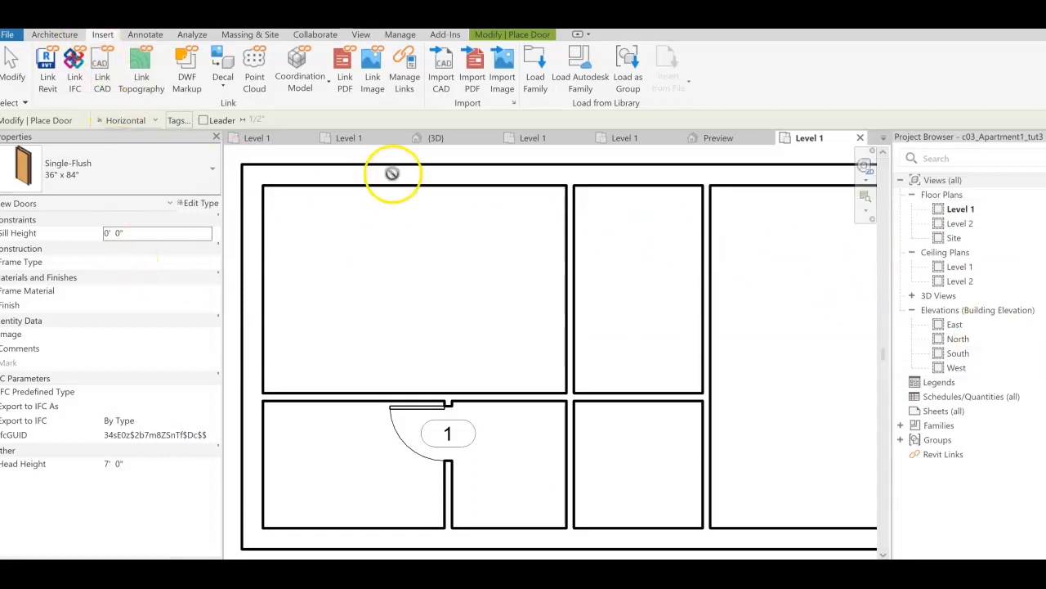
Reopen the Autodesk family library and browse back to the Residential doors
{"action": "left_click", "coordinate": [532, 64]}
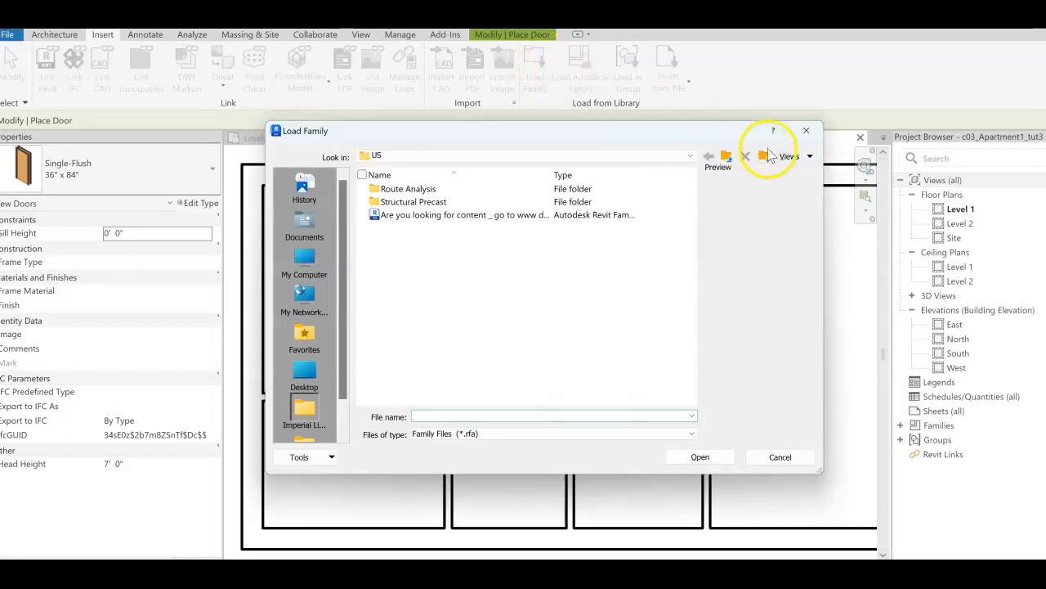
{"action": "left_click", "coordinate": [806, 130]}
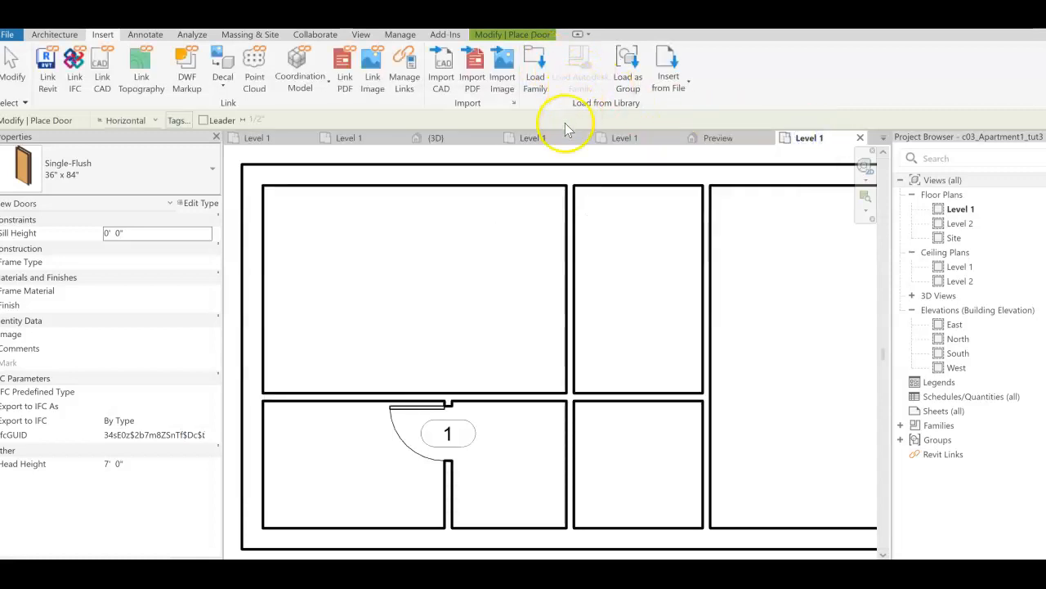
{"action": "left_click", "coordinate": [577, 71]}
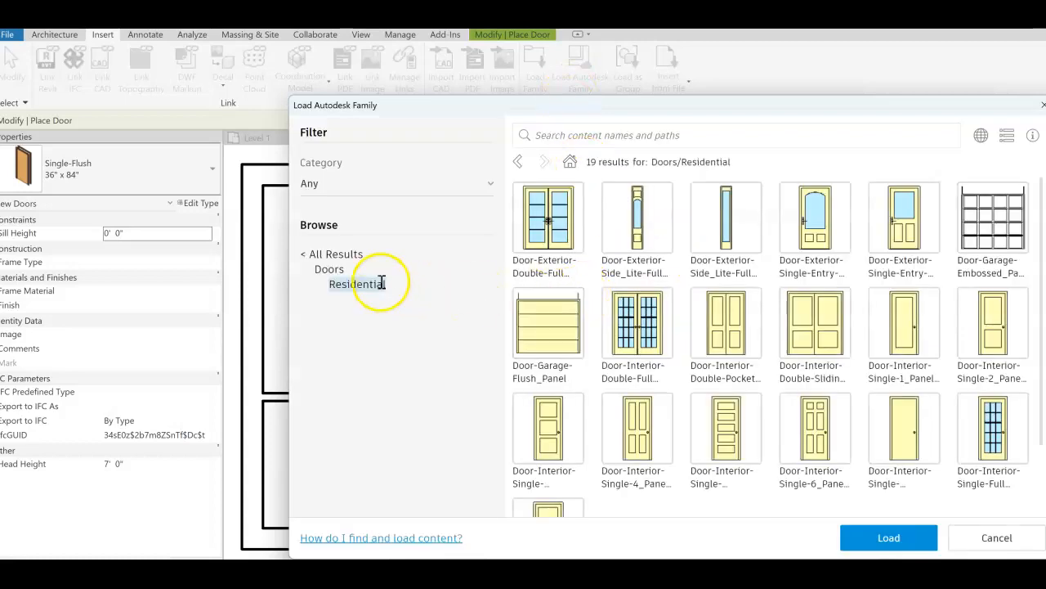
{"action": "left_click", "coordinate": [325, 270]}
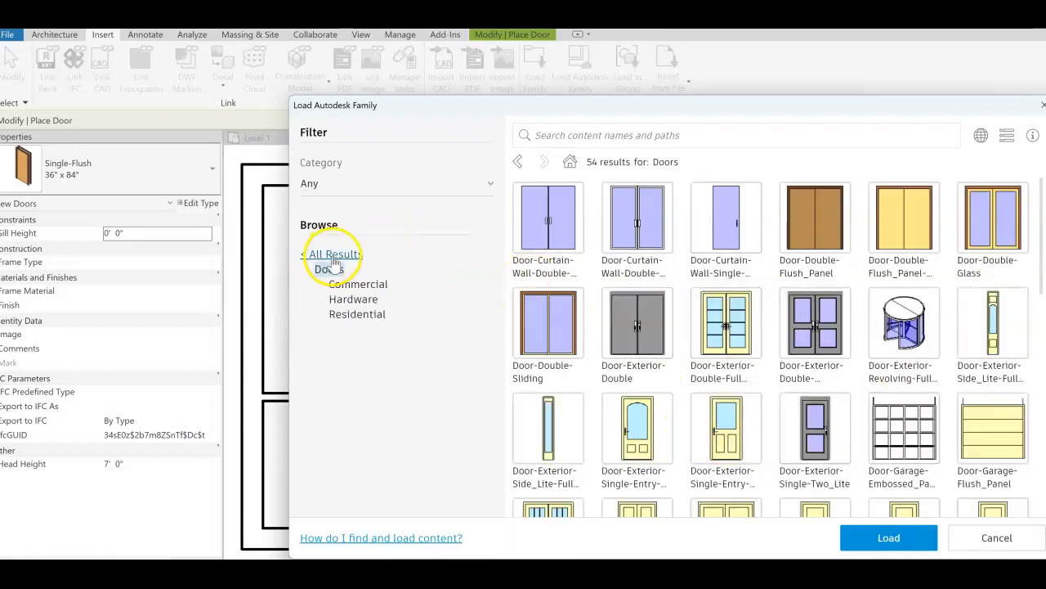
{"action": "left_click", "coordinate": [334, 258]}
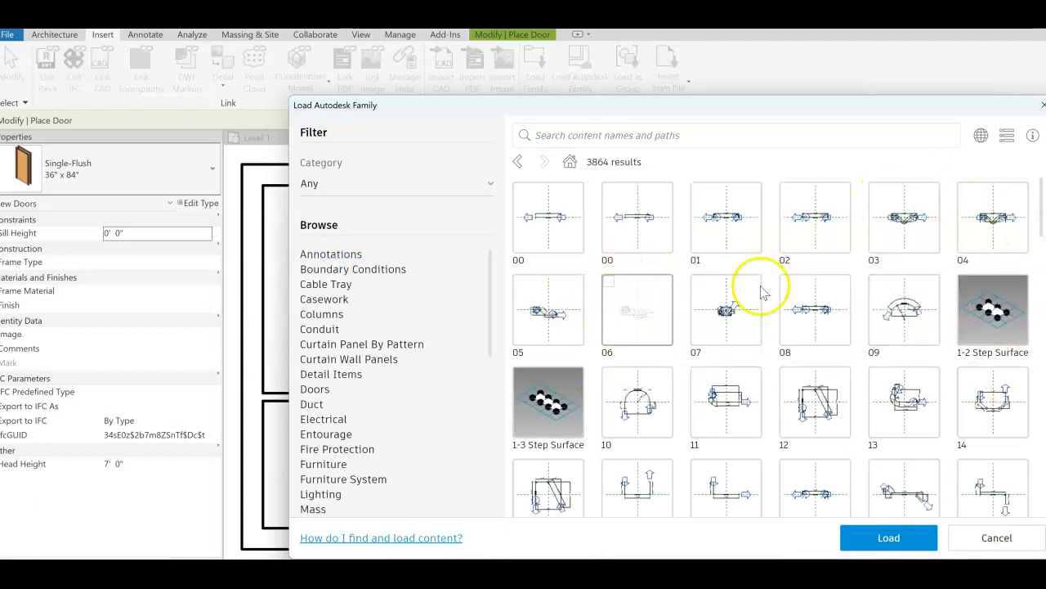
{"action": "scroll", "coordinate": [335, 343], "scroll_direction": "down", "scroll_amount": 3}
{"action": "scroll", "coordinate": [339, 409], "scroll_direction": "up", "scroll_amount": 3}
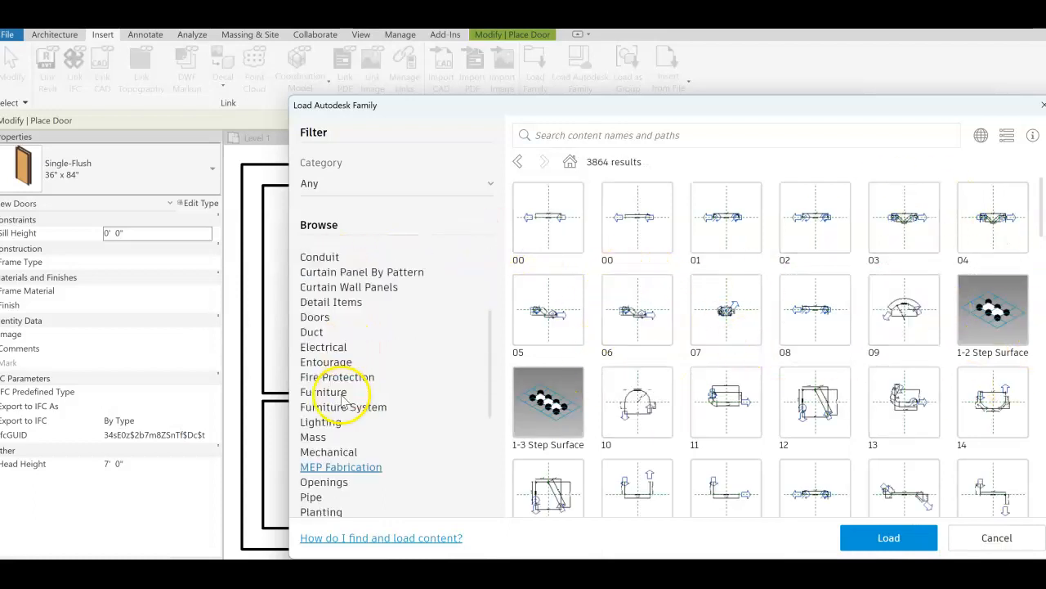
{"action": "left_click", "coordinate": [314, 390]}
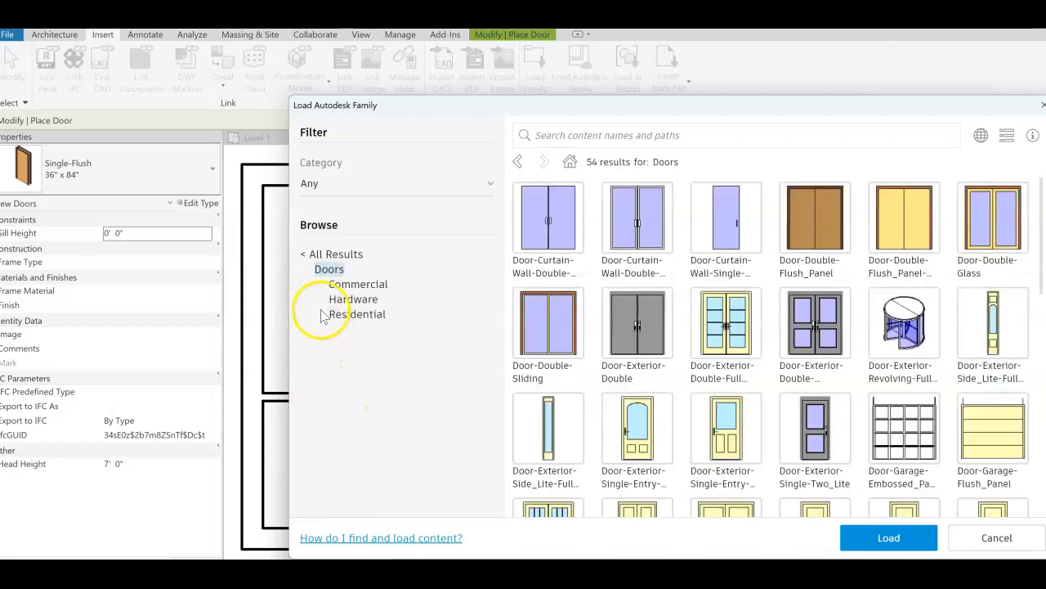
{"action": "left_click", "coordinate": [359, 316]}
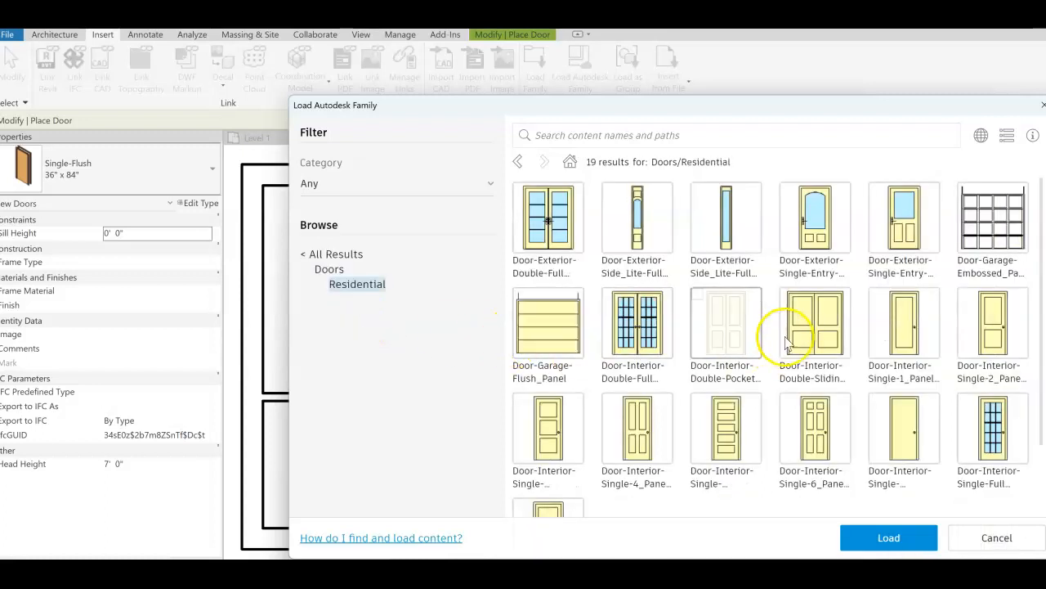
Try to load the residential Door-Exterior-Single-Entry-Half Flat Glass-Wood_Clad family
{"action": "scroll", "coordinate": [782, 352], "scroll_direction": "down", "scroll_amount": 2}
{"action": "scroll", "coordinate": [806, 427], "scroll_direction": "up", "scroll_amount": 1}
{"action": "scroll", "coordinate": [803, 433], "scroll_direction": "up", "scroll_amount": 1}
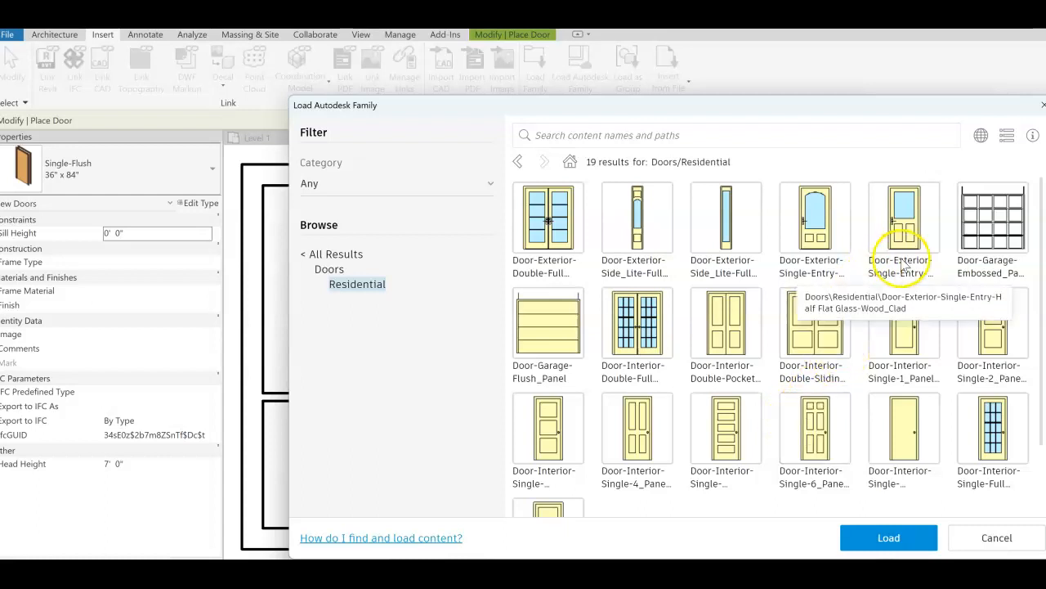
{"action": "left_click", "coordinate": [906, 219]}
{"action": "left_click", "coordinate": [885, 543]}
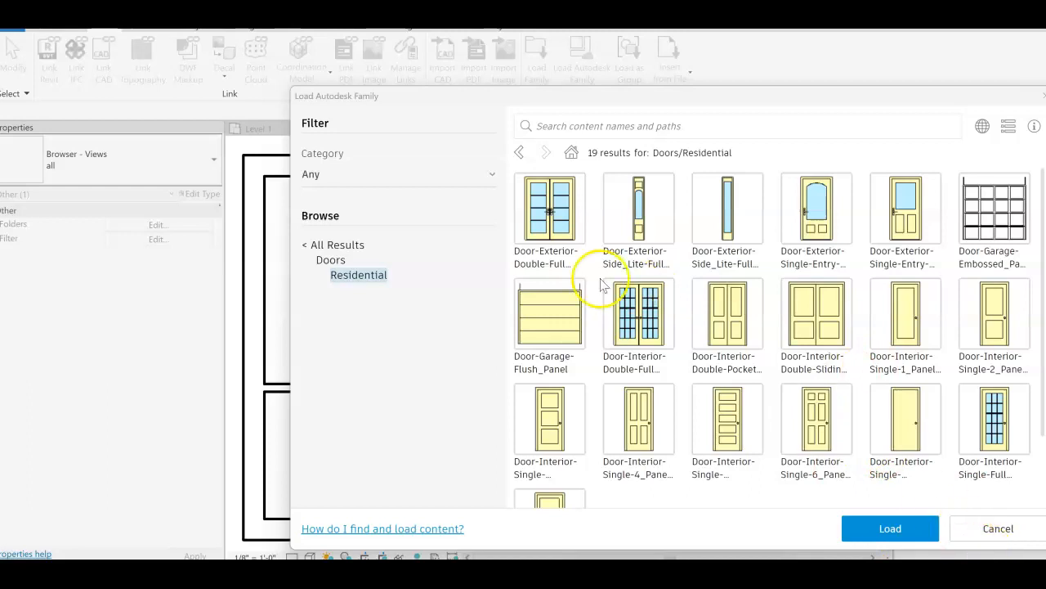
Load the Door-Exterior-Single-Two_Lite family from the Autodesk library with its 48" x 94" type
{"action": "left_click", "coordinate": [330, 261]}
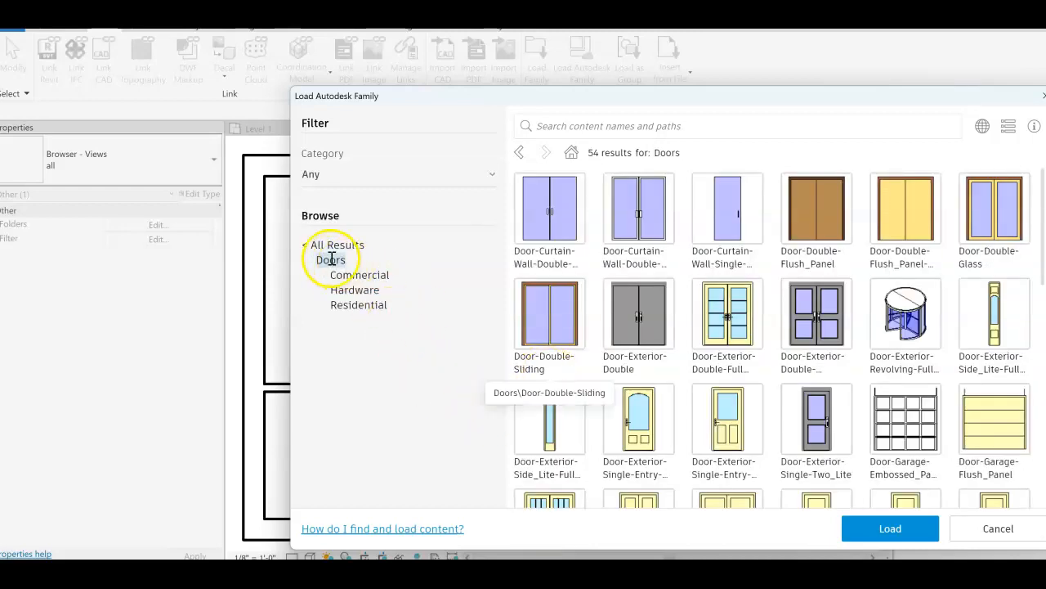
{"action": "scroll", "coordinate": [679, 355], "scroll_direction": "down", "scroll_amount": 2}
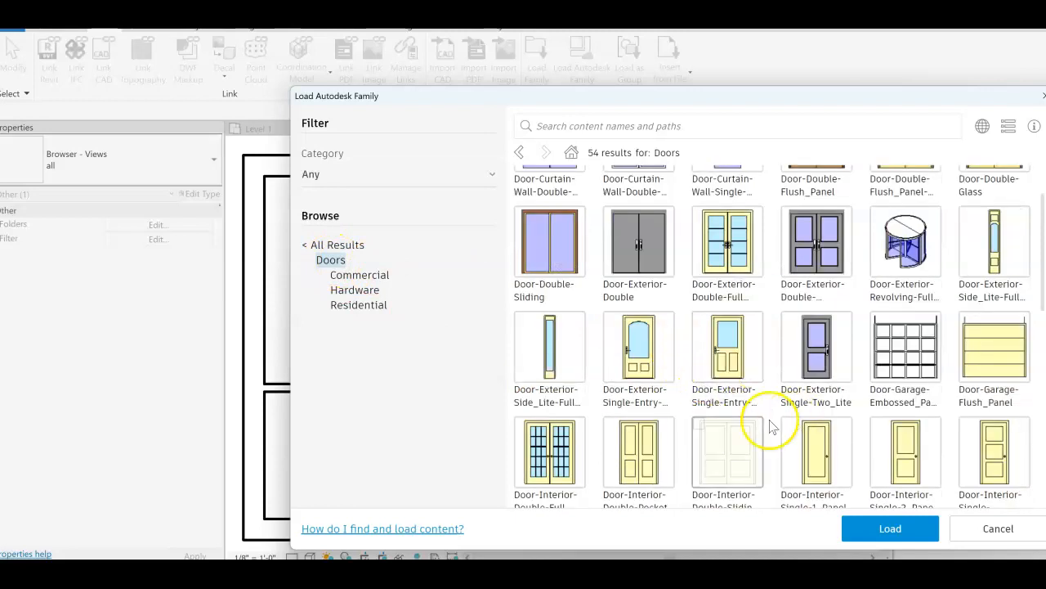
{"action": "scroll", "coordinate": [769, 425], "scroll_direction": "down", "scroll_amount": 4}
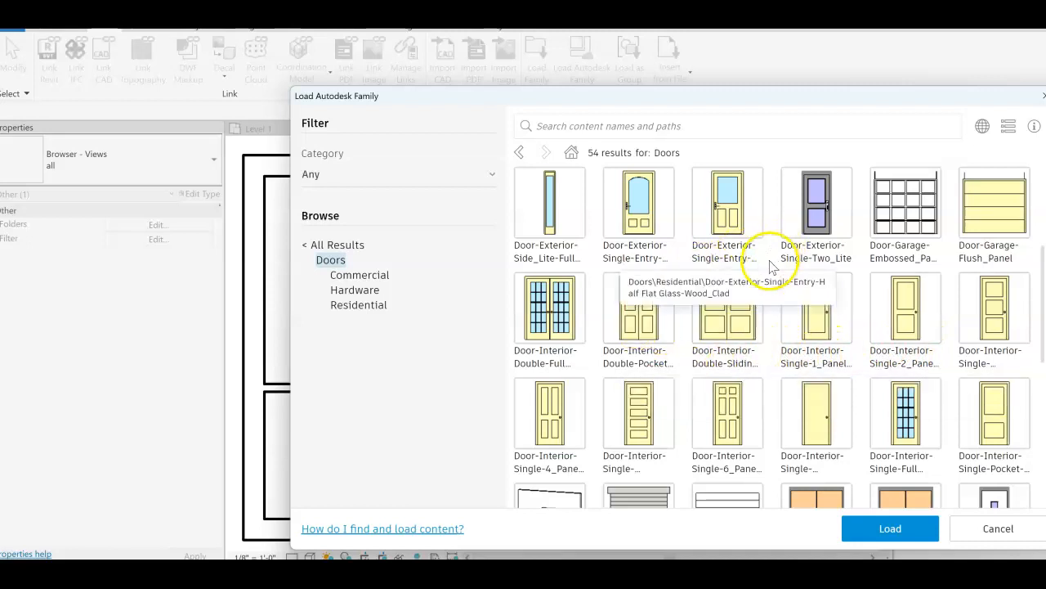
{"action": "left_click", "coordinate": [822, 214]}
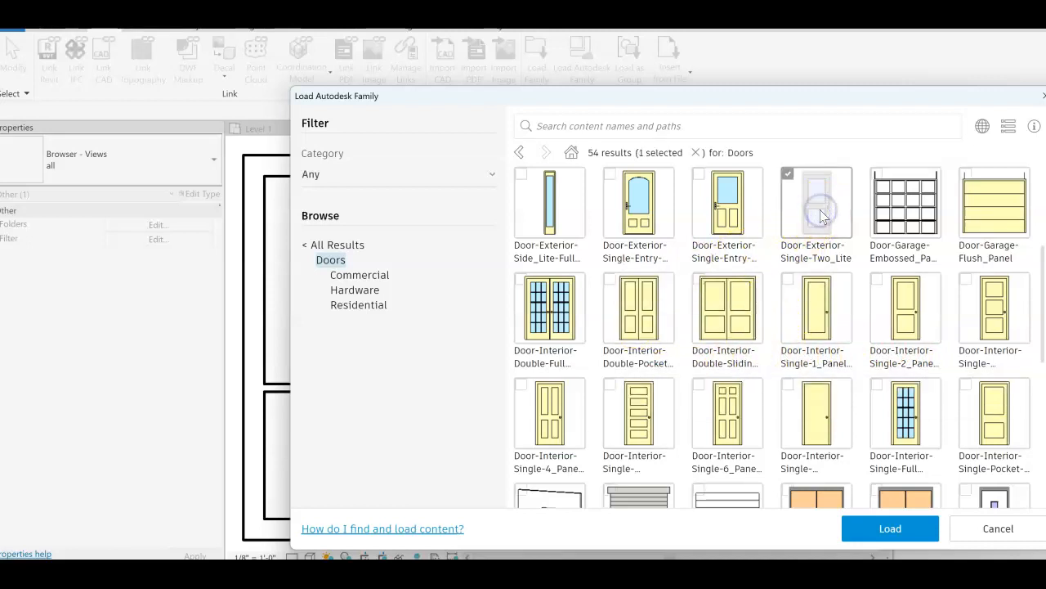
{"action": "left_click", "coordinate": [891, 529]}
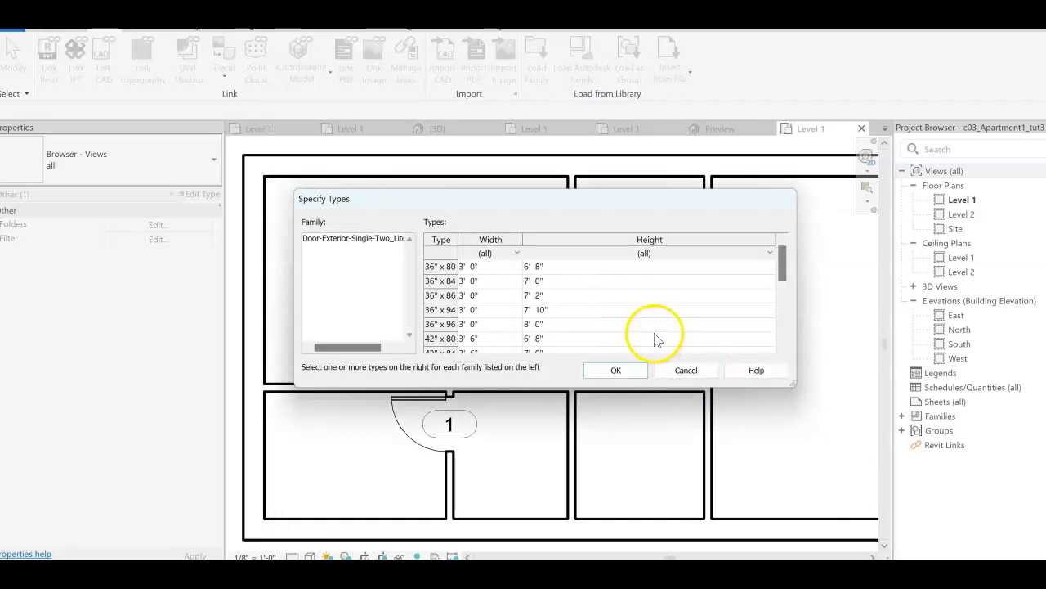
{"action": "scroll", "coordinate": [486, 296], "scroll_direction": "down", "scroll_amount": 1}
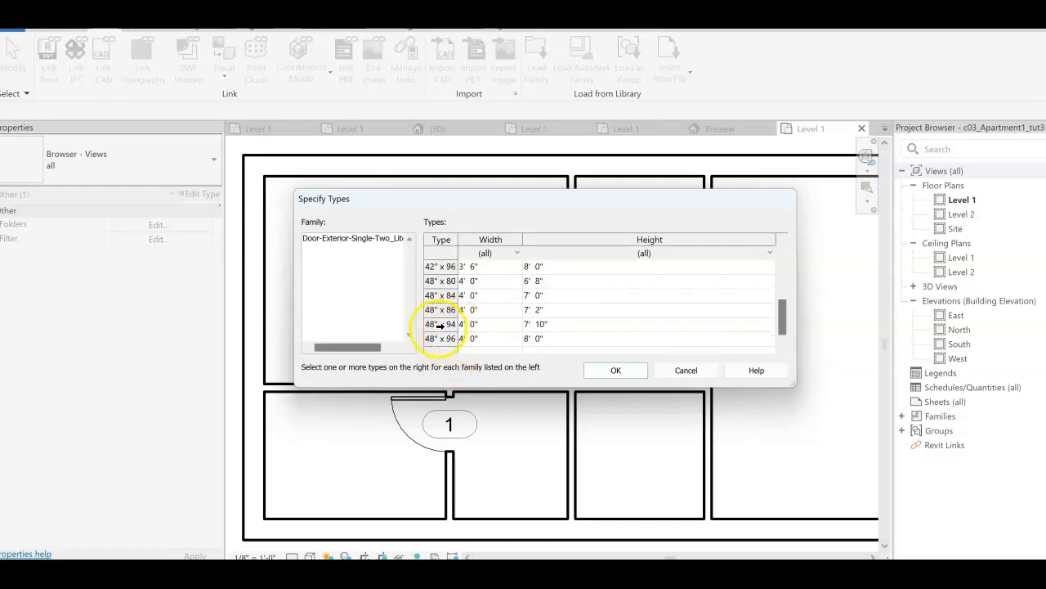
{"action": "left_click", "coordinate": [439, 325]}
{"action": "left_click", "coordinate": [619, 370]}
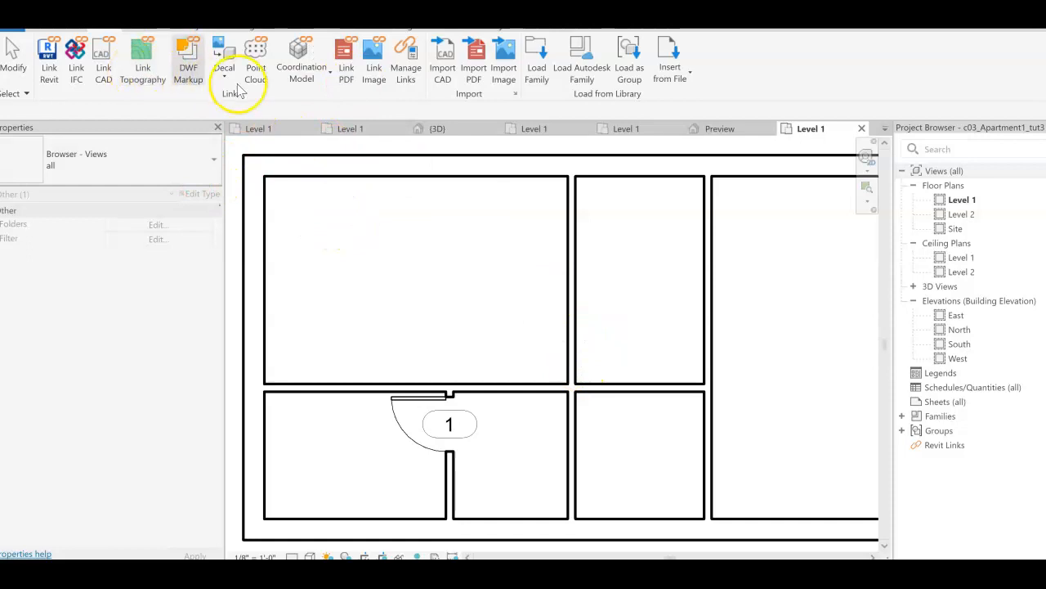
Place a tagged 48" x 94" Door-Exterior-Single-Two_Lite in the middle room's lower exterior wall, centred 3' 9" from each side, swinging inward
{"action": "left_click", "coordinate": [61, 27]}
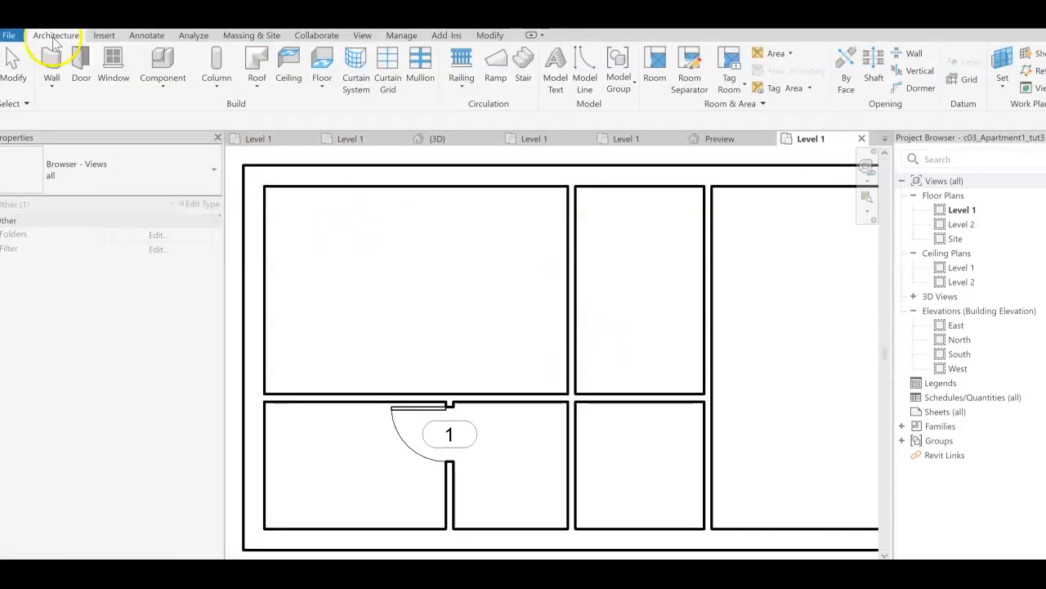
{"action": "left_click", "coordinate": [81, 63]}
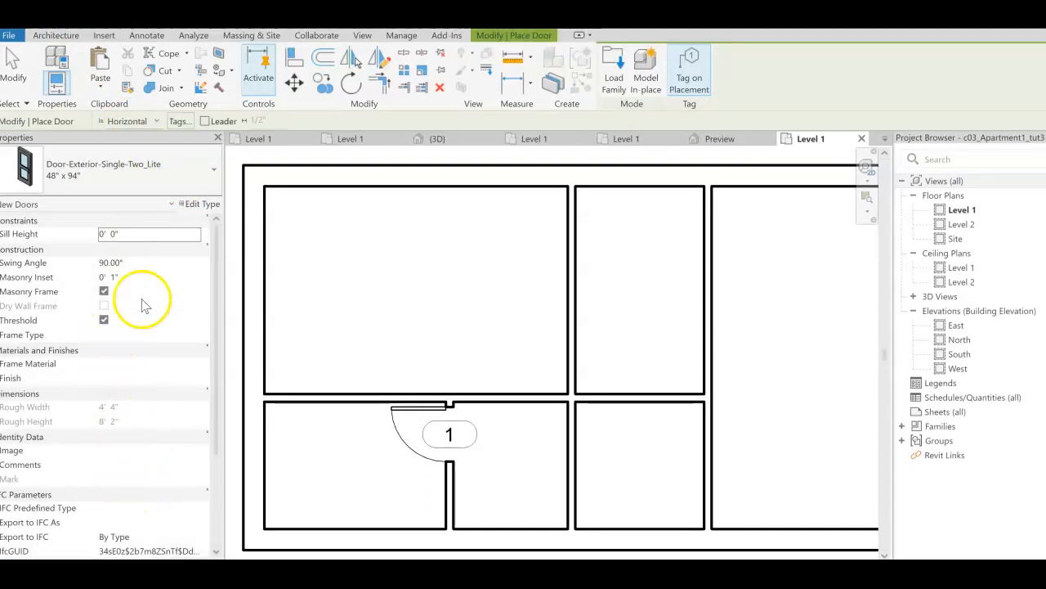
{"action": "left_click", "coordinate": [214, 172]}
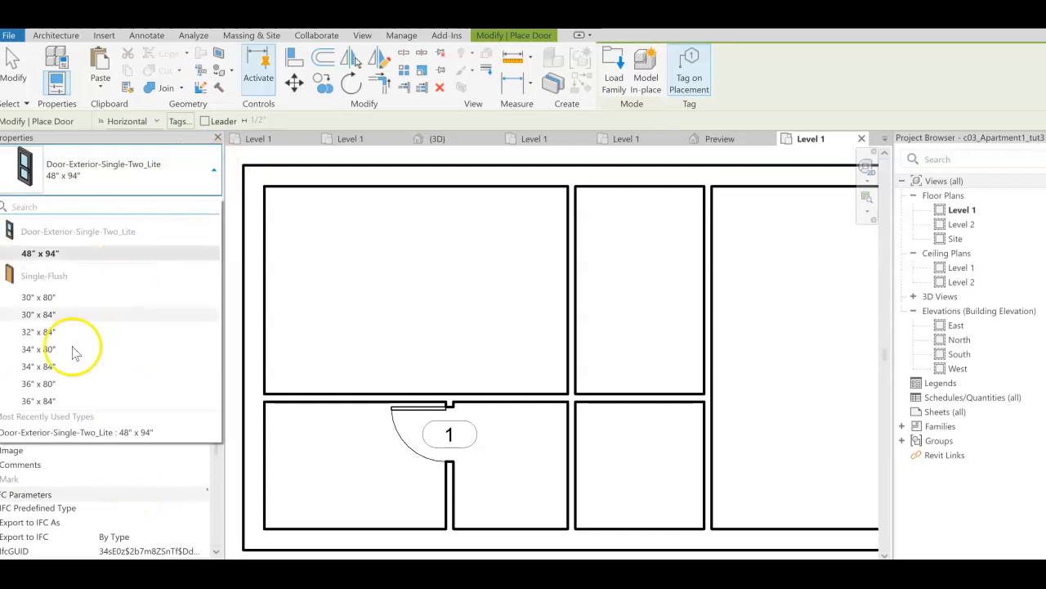
{"action": "left_click", "coordinate": [127, 432]}
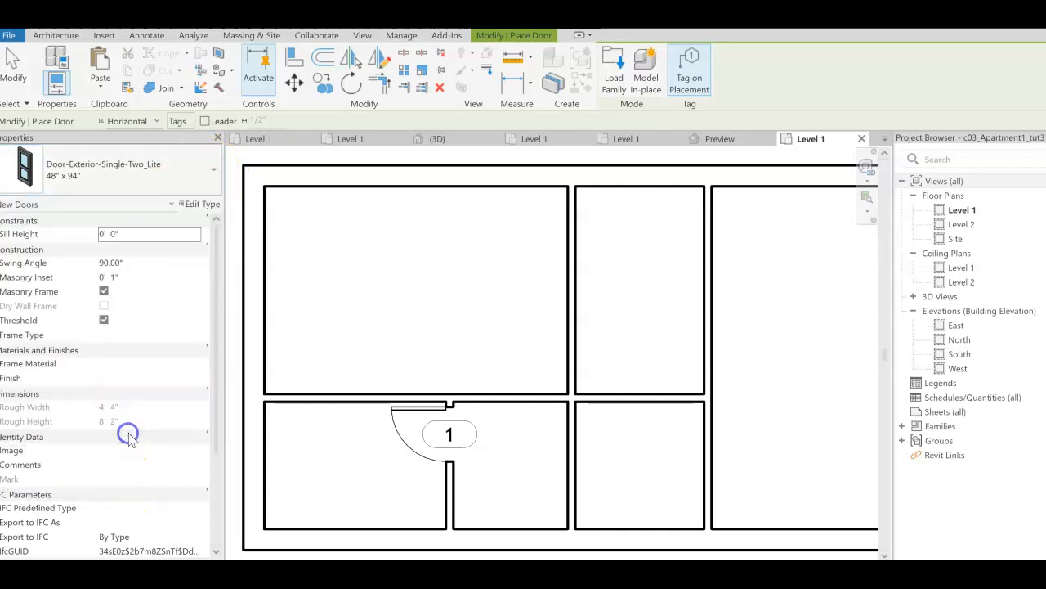
{"action": "left_click", "coordinate": [636, 523]}
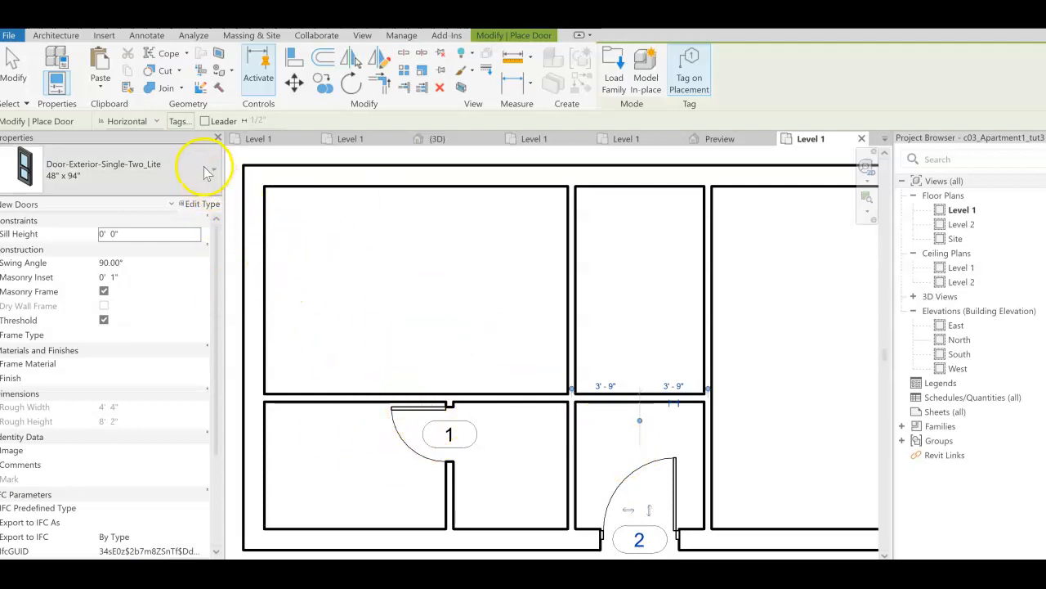
Place two tagged 36" x 84" Door-Interior-Single-4_Panel-Wood doors in the horizontal interior wall, opening into the upper-left and upper-middle rooms beside their shared wall
{"action": "left_click", "coordinate": [55, 35]}
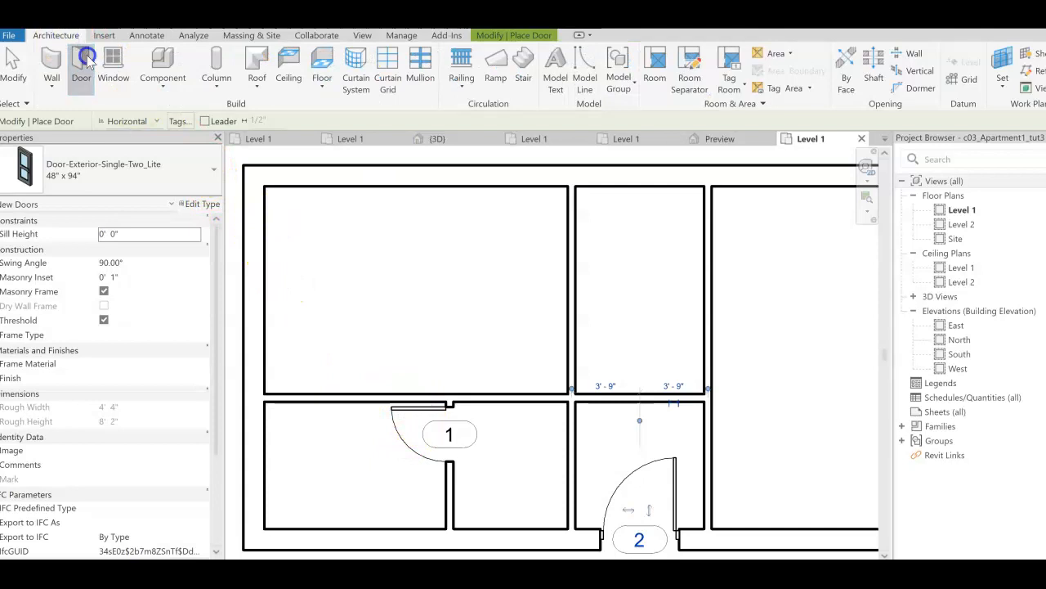
{"action": "left_click", "coordinate": [87, 59]}
{"action": "left_click", "coordinate": [209, 179]}
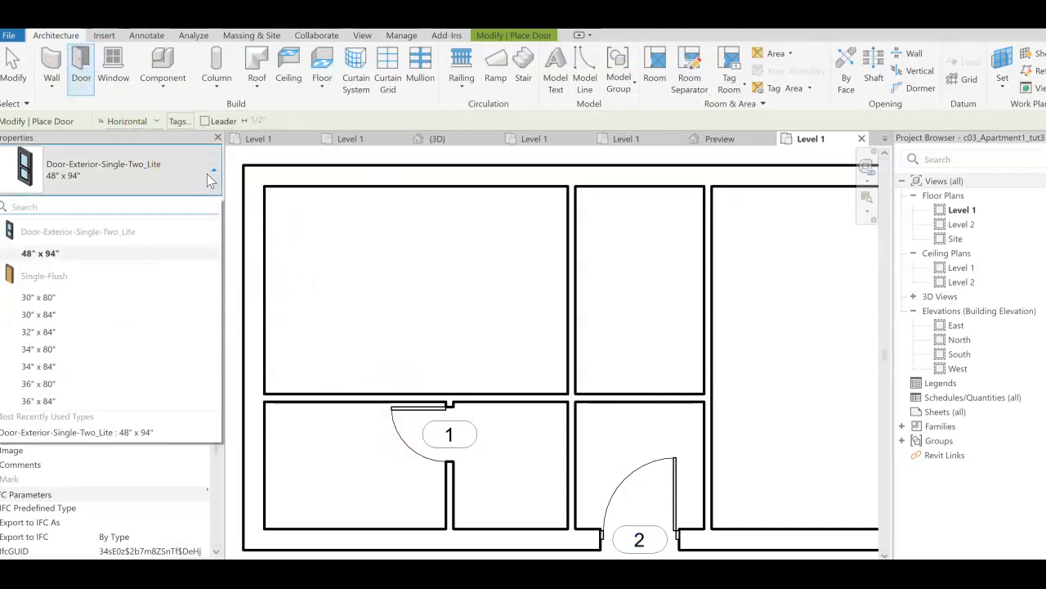
{"action": "left_click", "coordinate": [38, 400]}
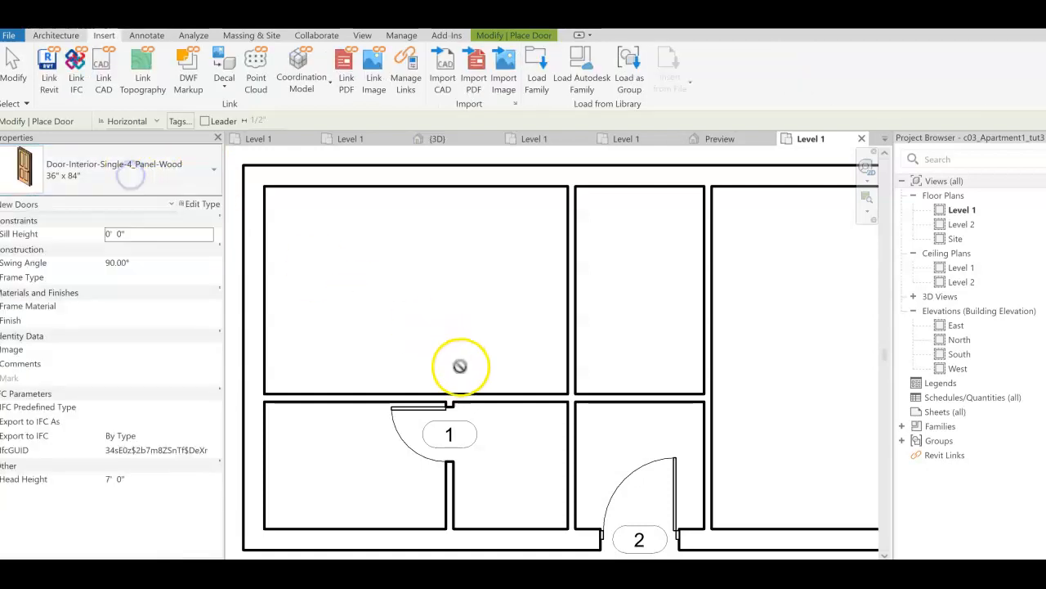
{"action": "left_click", "coordinate": [625, 400]}
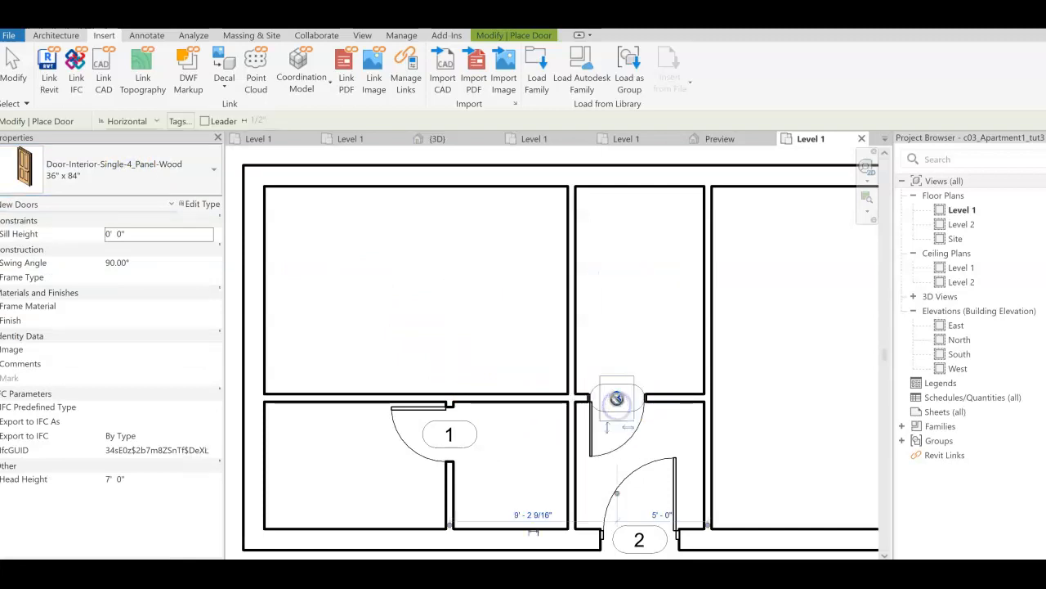
{"action": "left_click", "coordinate": [508, 397]}
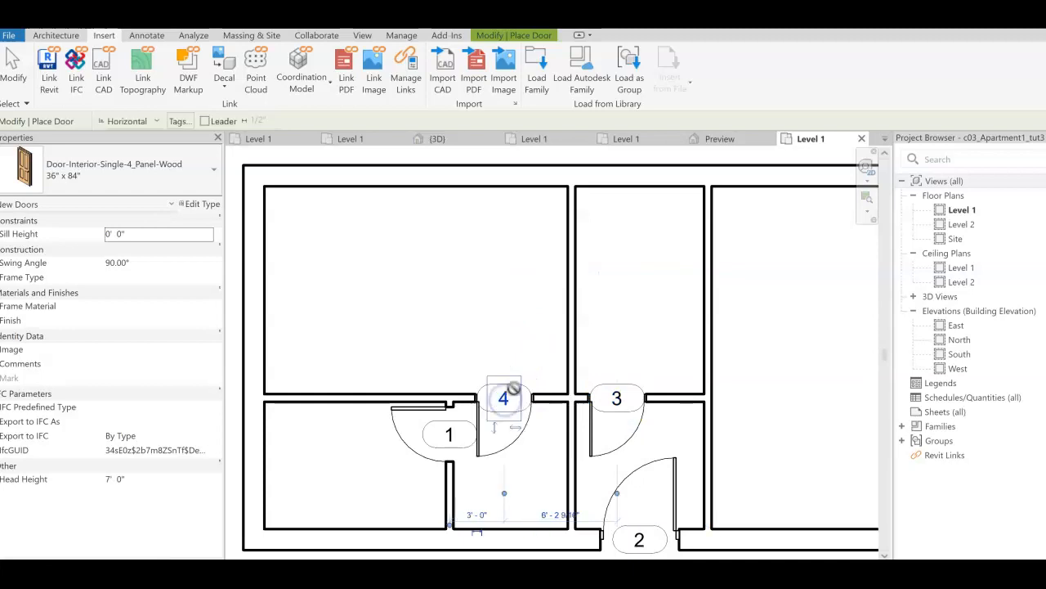
{"action": "left_click", "coordinate": [13, 65]}
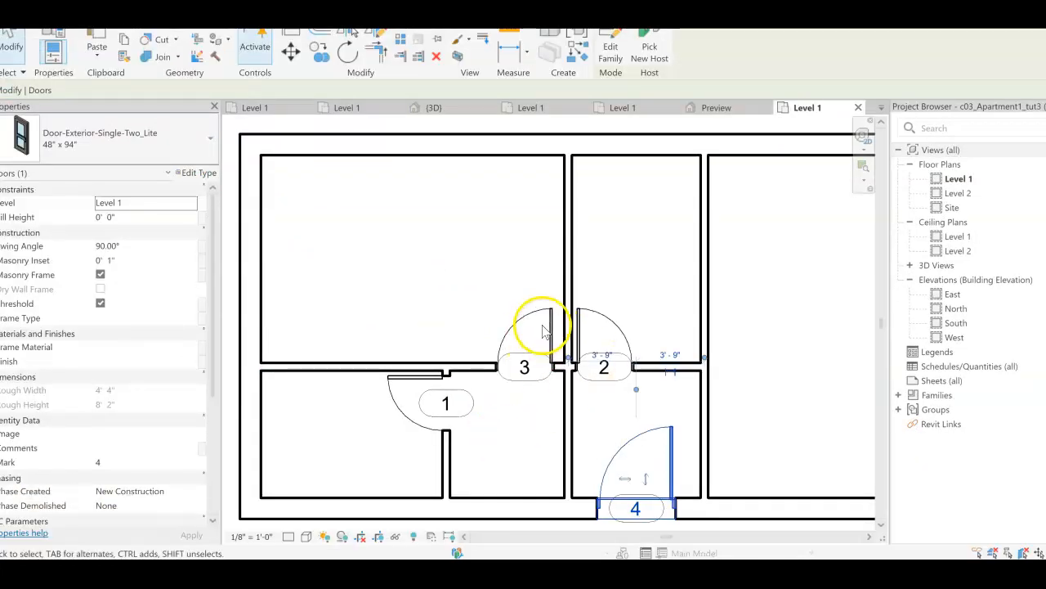
{"action": "left_click", "coordinate": [11, 49]}
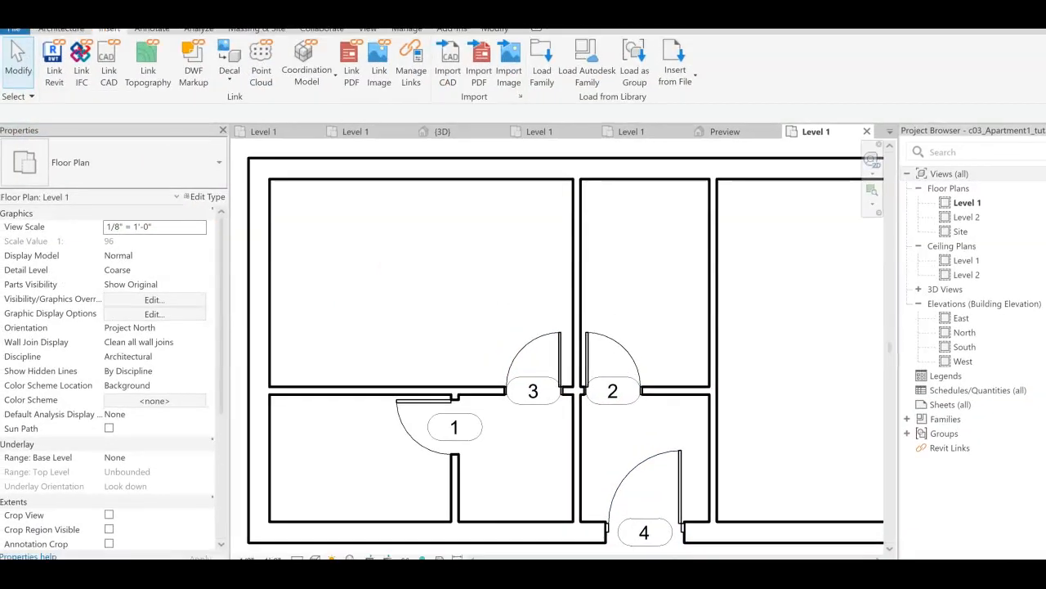
Renumber the exterior entrance door's tag as 5 and set it back to 4
{"action": "left_click", "coordinate": [642, 539]}
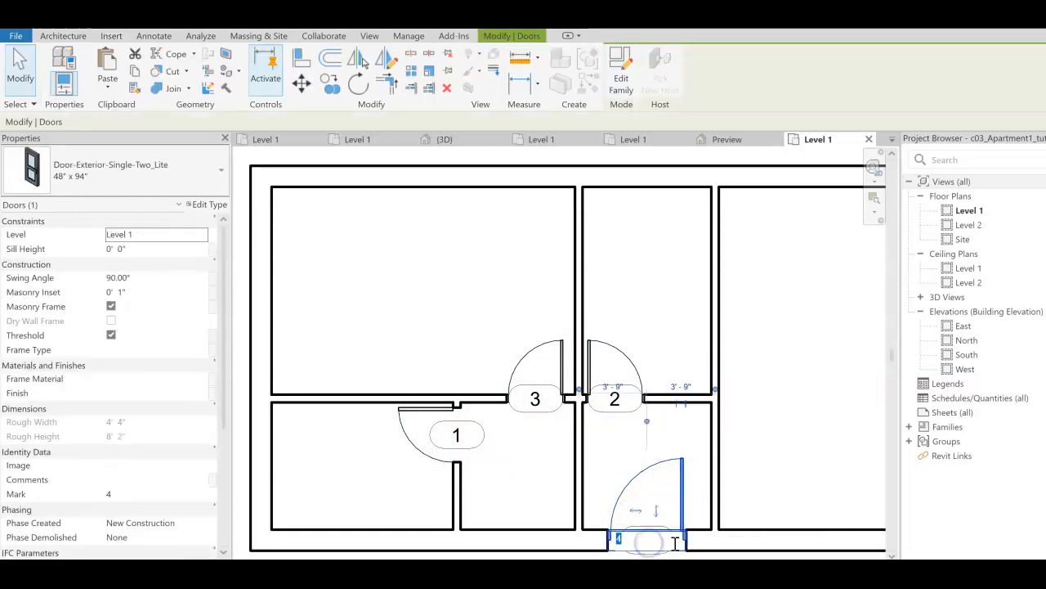
{"action": "left_click", "coordinate": [769, 479]}
{"action": "left_click", "coordinate": [654, 546]}
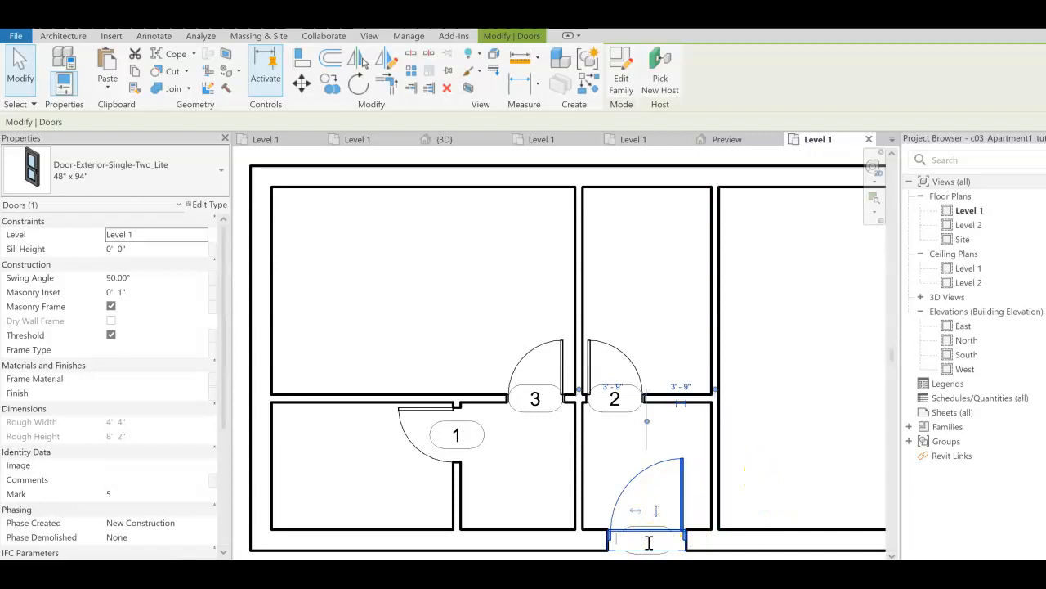
{"action": "type", "text": "4"}
{"action": "left_click", "coordinate": [746, 446]}
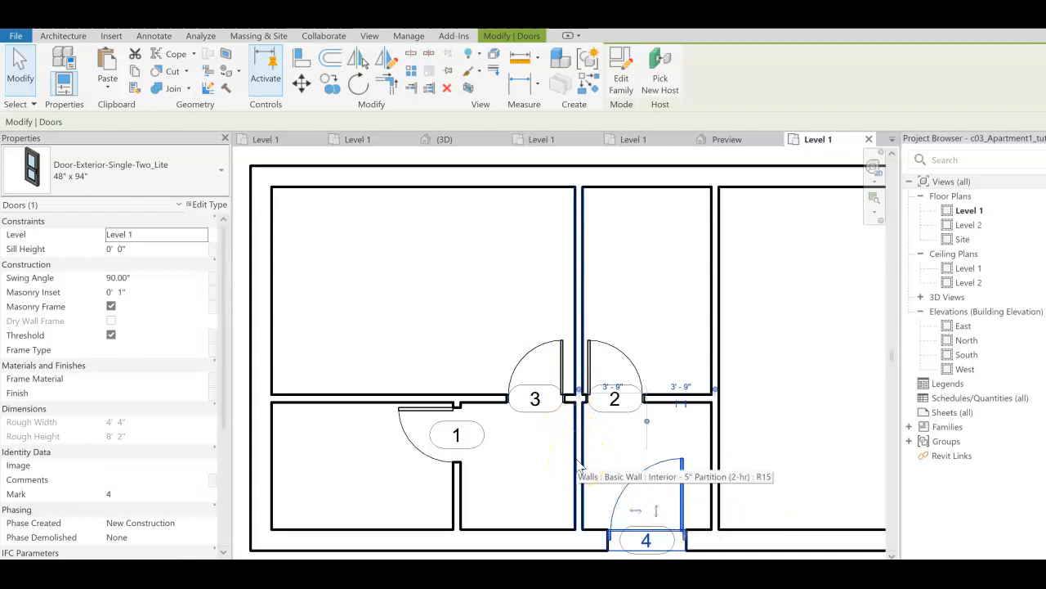
{"action": "left_click", "coordinate": [601, 292]}
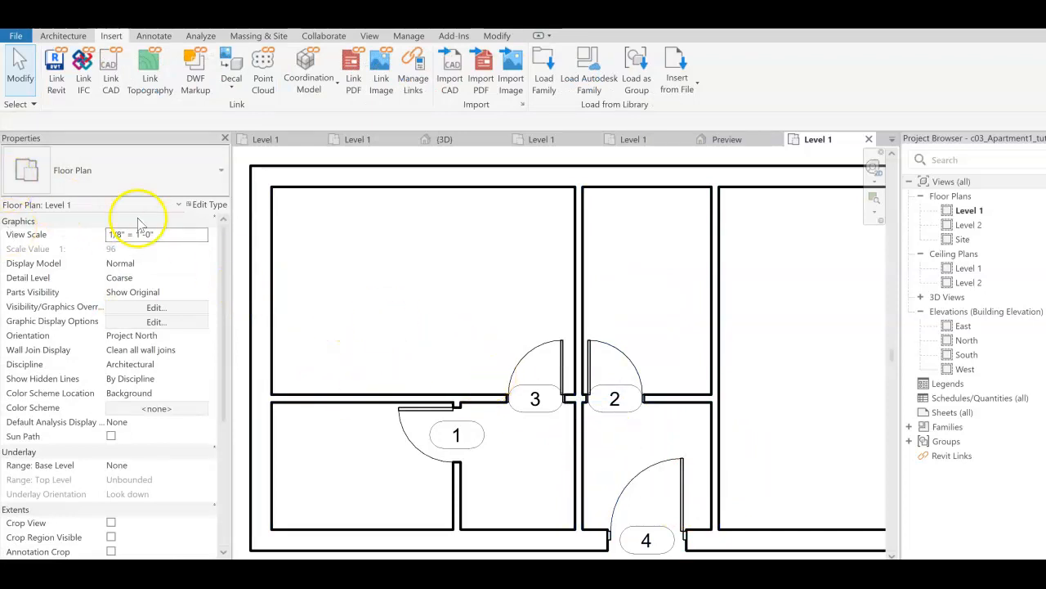
Load the Passage Opening-Cased family from the Openings category of the Autodesk family library
{"action": "left_click", "coordinate": [589, 77]}
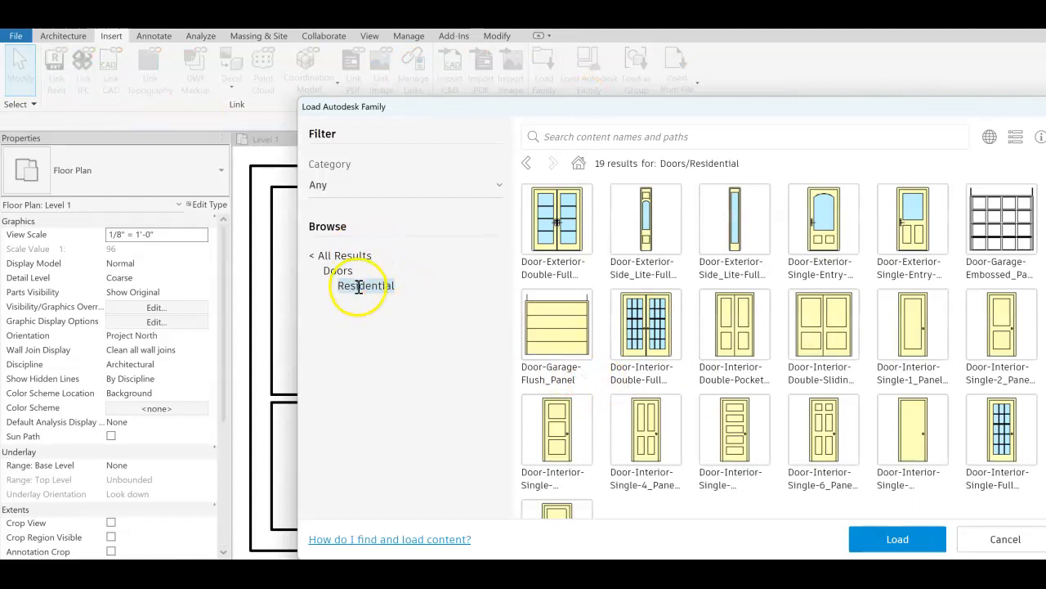
{"action": "left_click", "coordinate": [338, 272]}
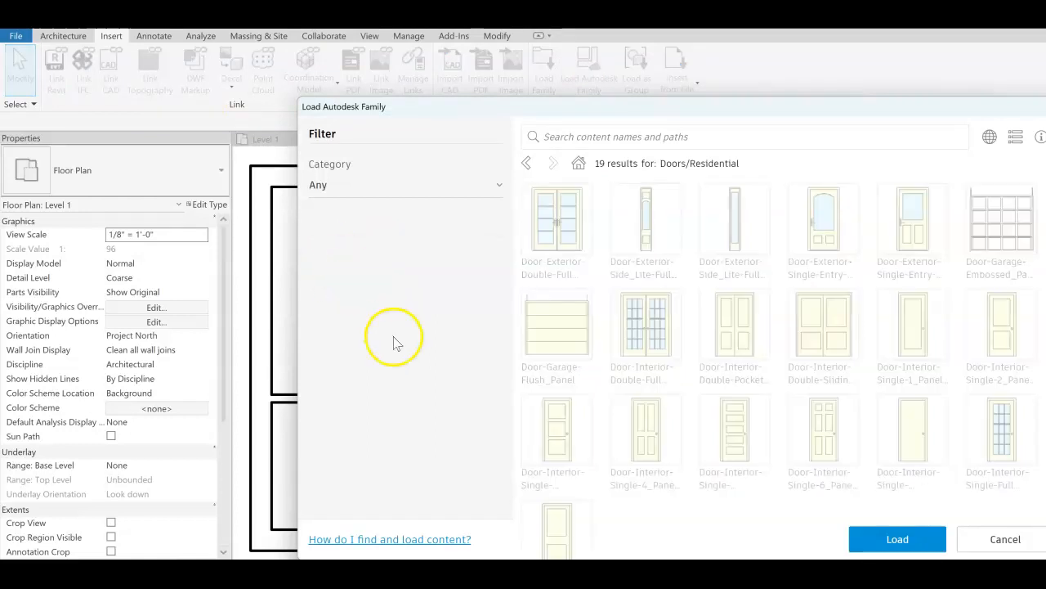
{"action": "scroll", "coordinate": [351, 445], "scroll_direction": "down", "scroll_amount": 2}
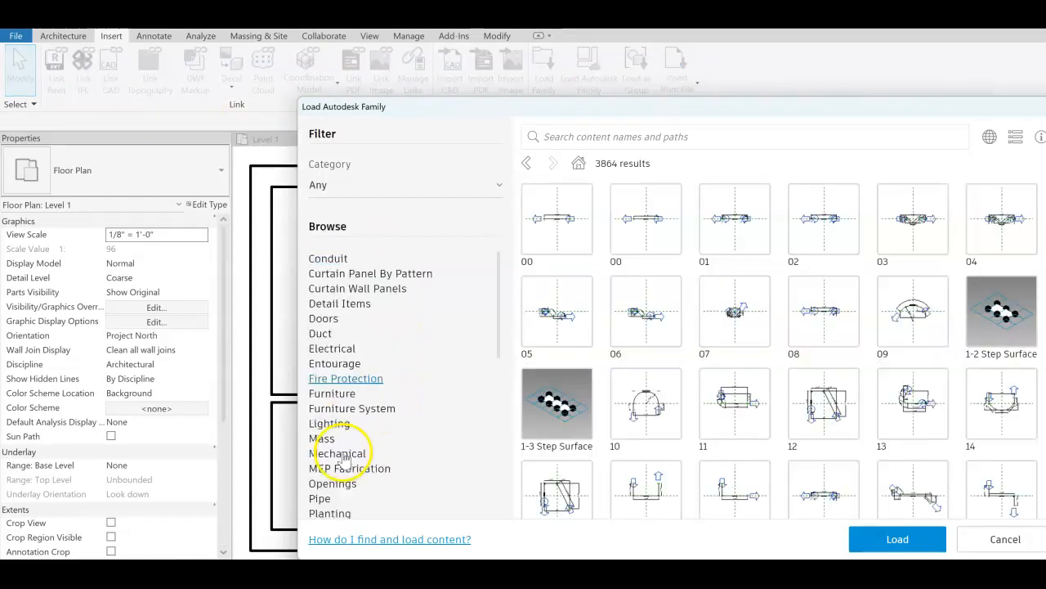
{"action": "scroll", "coordinate": [344, 458], "scroll_direction": "down", "scroll_amount": 3}
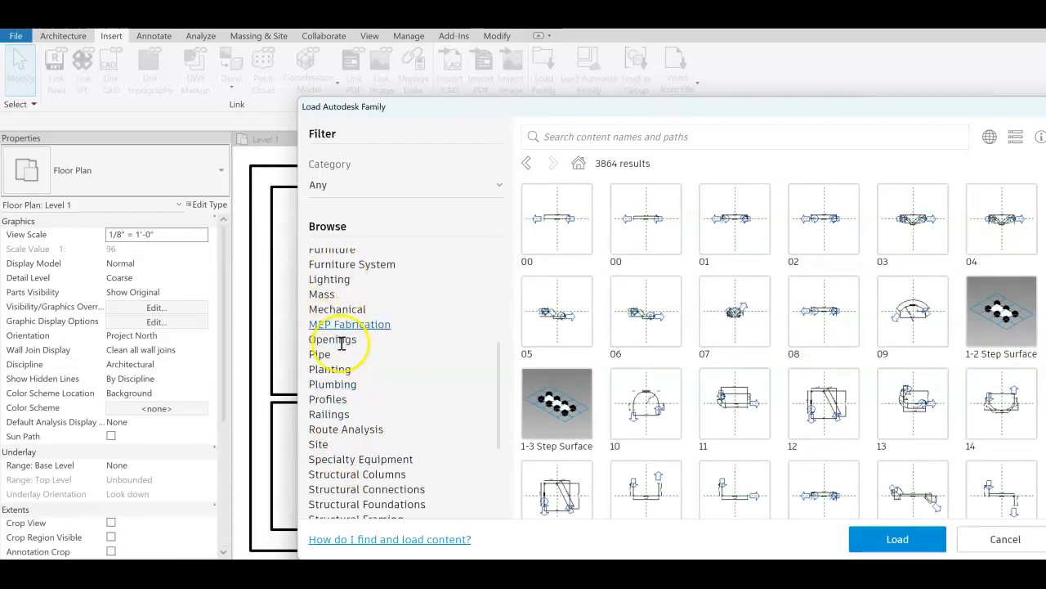
{"action": "scroll", "coordinate": [331, 453], "scroll_direction": "down", "scroll_amount": 4}
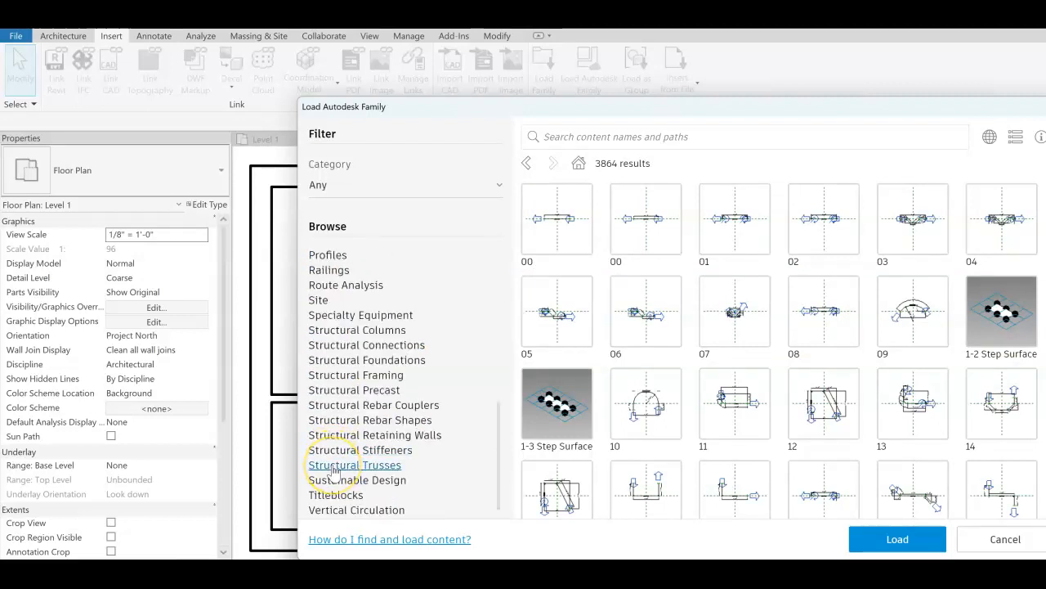
{"action": "scroll", "coordinate": [333, 474], "scroll_direction": "down", "scroll_amount": 1}
{"action": "scroll", "coordinate": [335, 487], "scroll_direction": "up", "scroll_amount": 6}
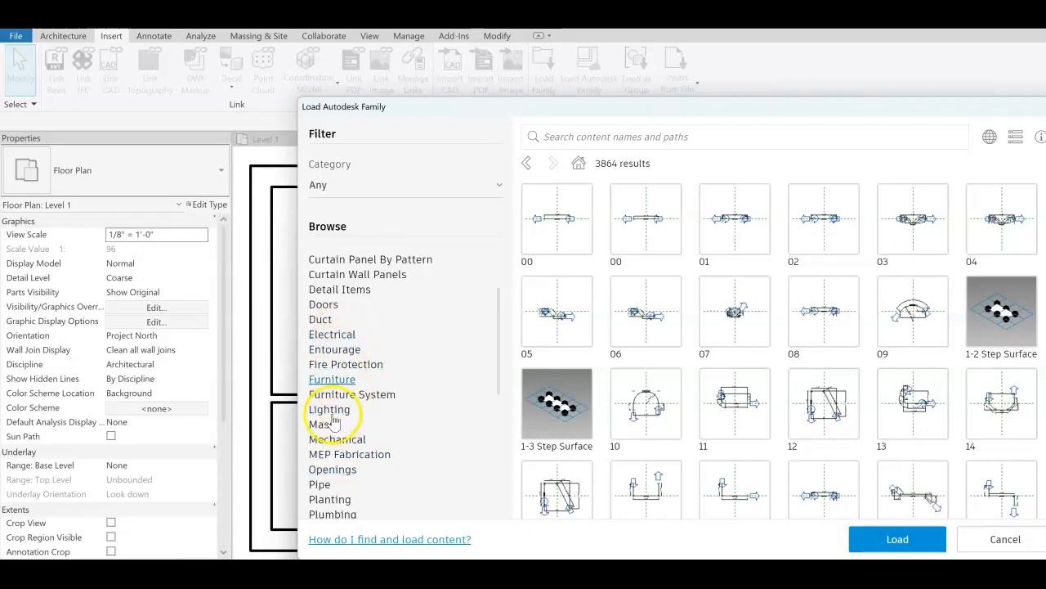
{"action": "left_click", "coordinate": [326, 473]}
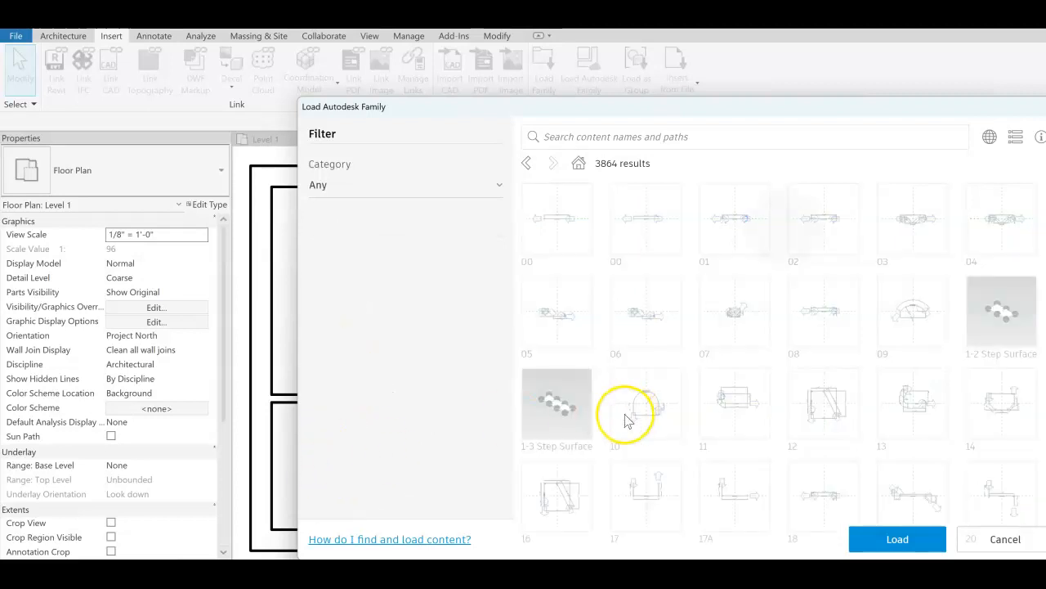
{"action": "left_click", "coordinate": [1007, 230]}
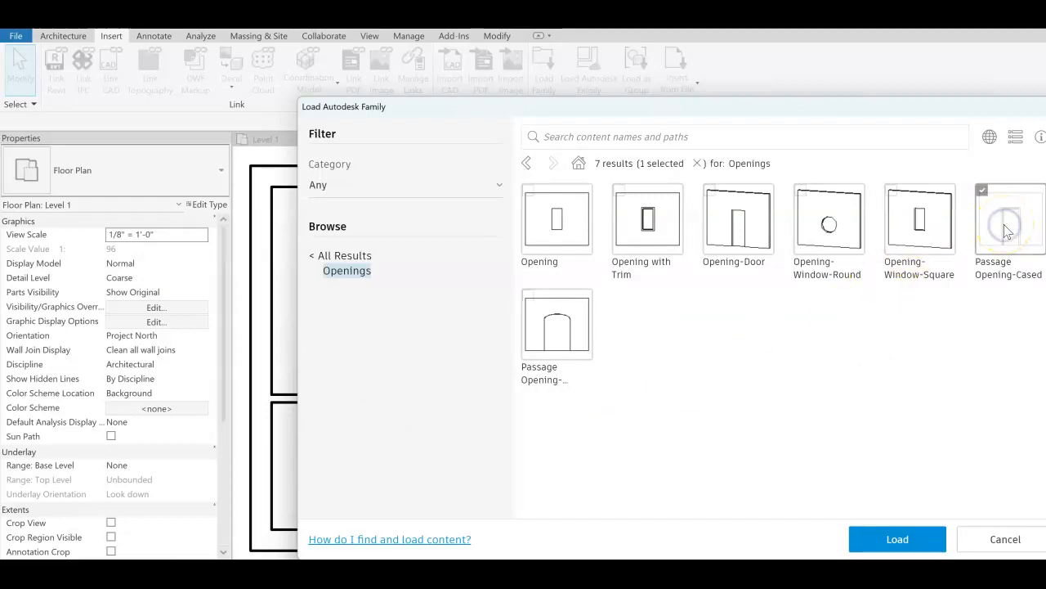
{"action": "left_click", "coordinate": [899, 541]}
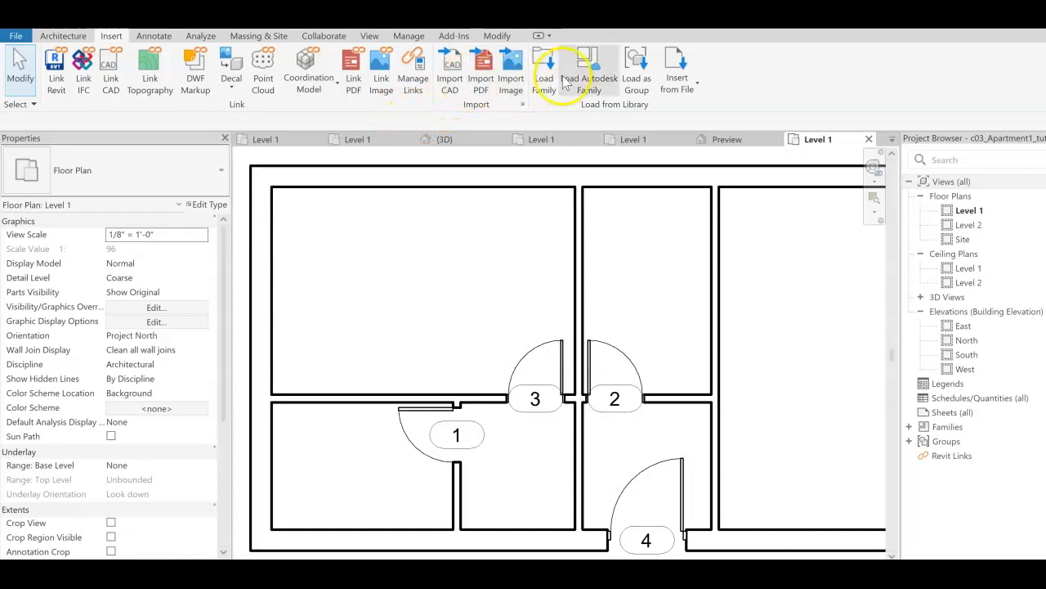
Start placing a Passage Opening-Cased component and duplicate its 36" x 84" type under the name 48" x 84"
{"action": "left_click", "coordinate": [64, 36]}
{"action": "left_click", "coordinate": [161, 82]}
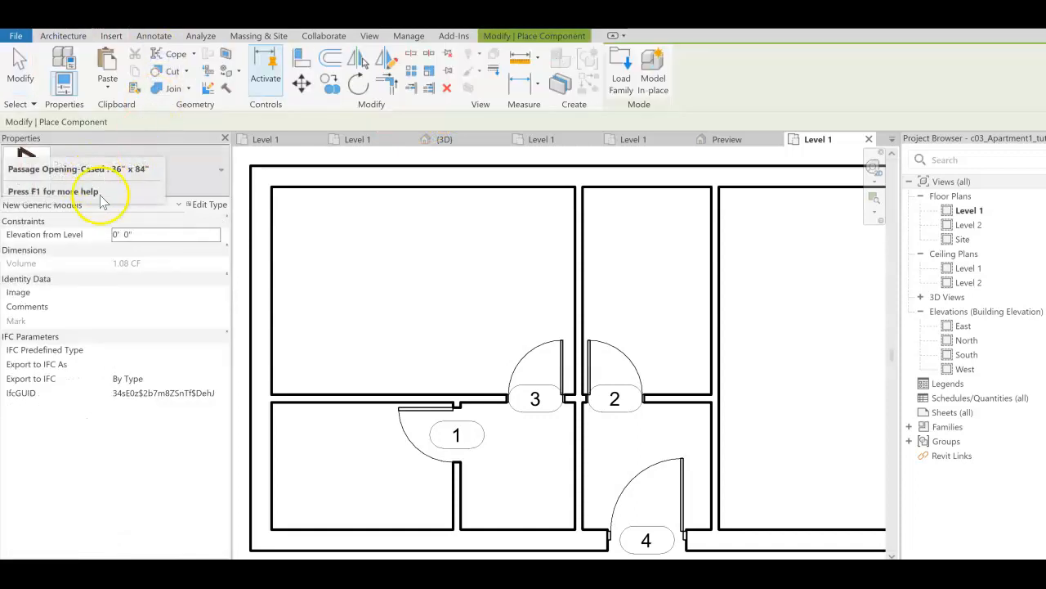
{"action": "left_click", "coordinate": [222, 171]}
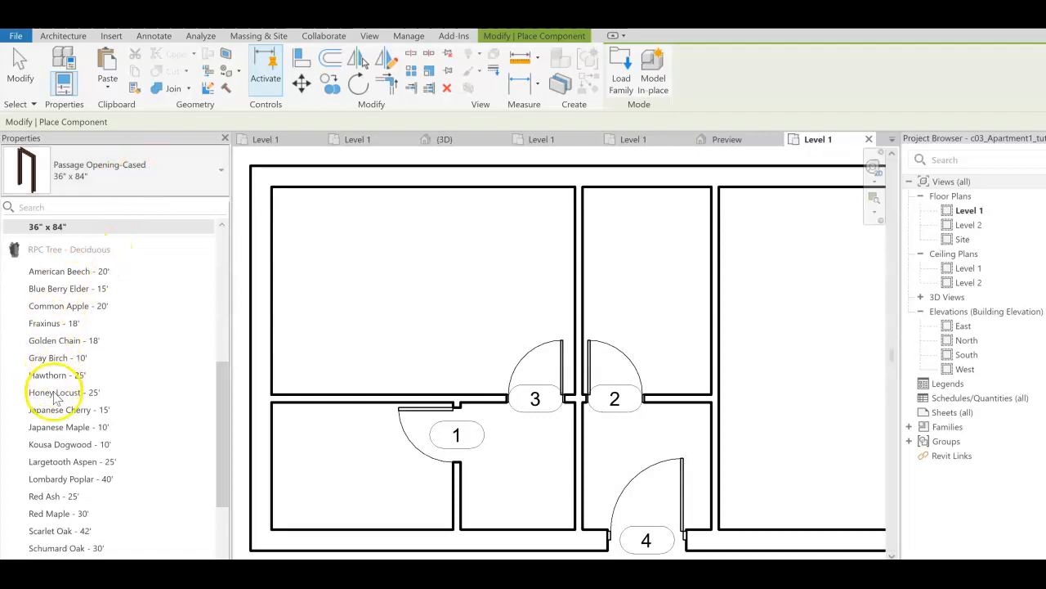
{"action": "left_click", "coordinate": [208, 182]}
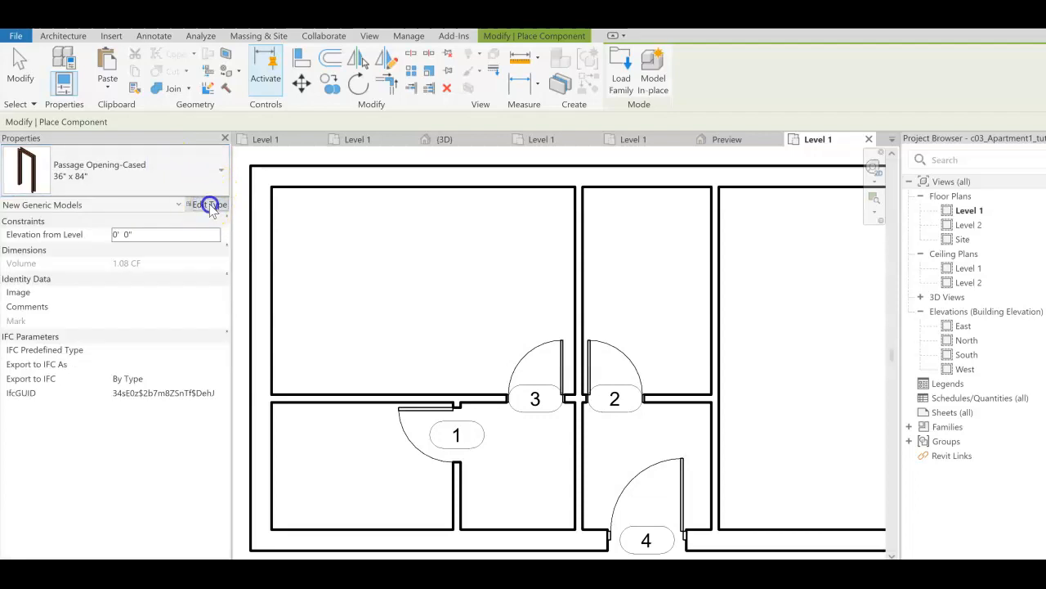
{"action": "left_click", "coordinate": [211, 206]}
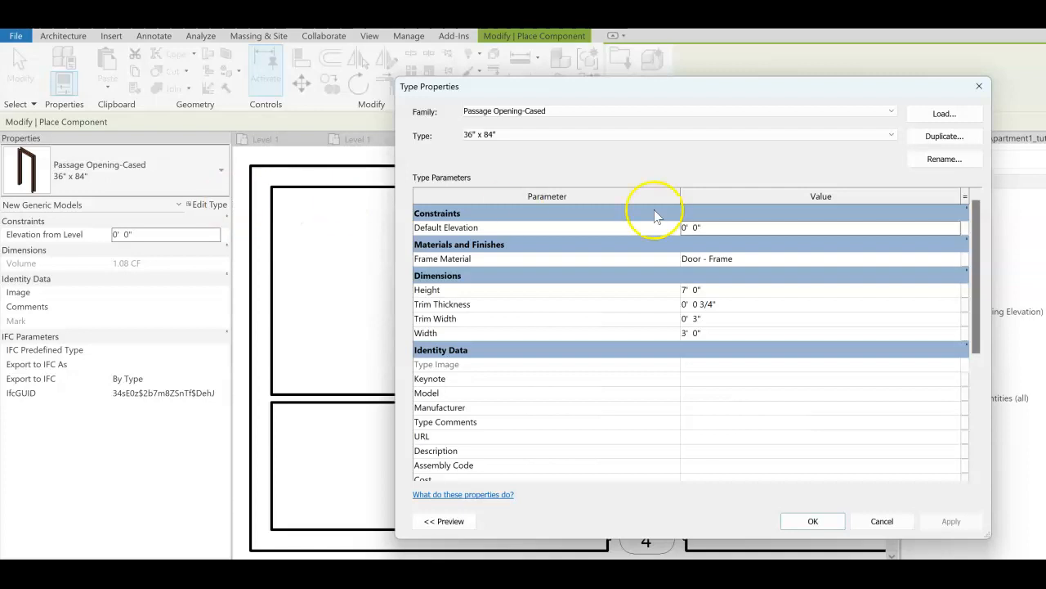
{"action": "left_click", "coordinate": [938, 137]}
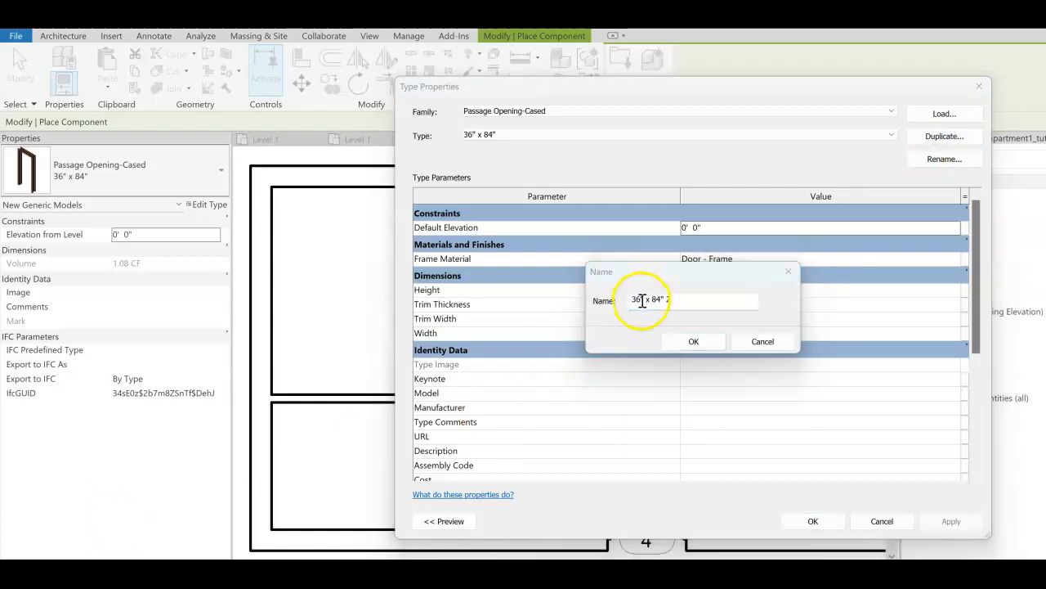
{"action": "left_click_drag", "start_coordinate": [641, 300], "coordinate": [627, 300]}
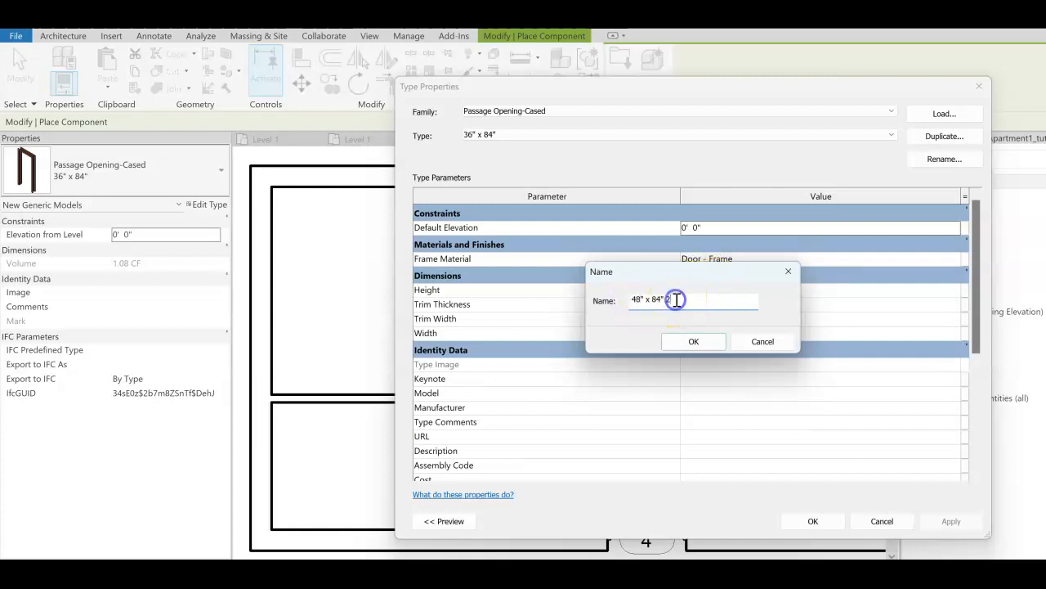
{"action": "left_click", "coordinate": [689, 341]}
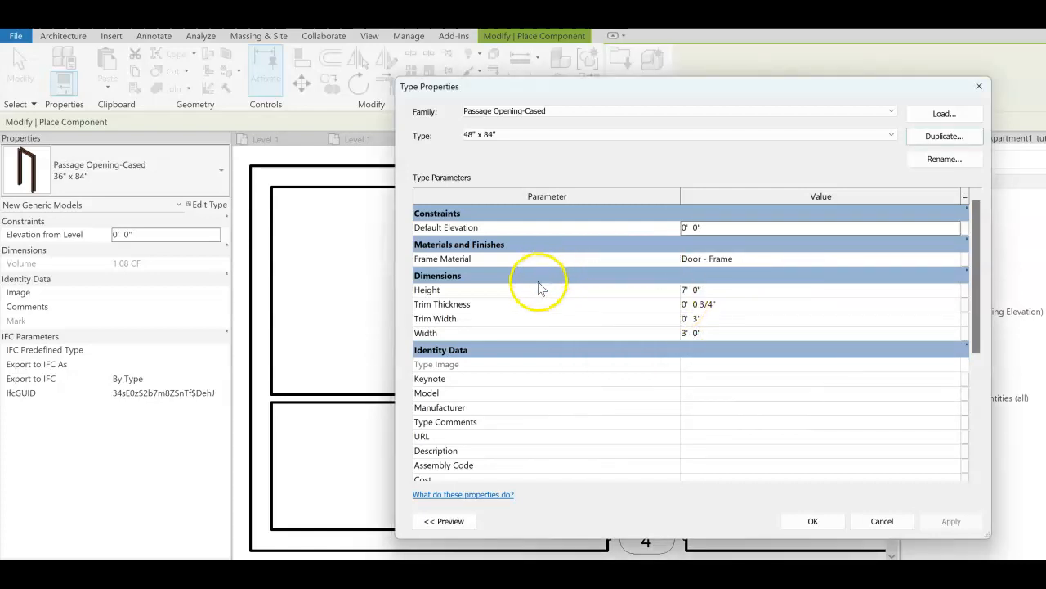
Set the width of the 48" x 84" Passage Opening-Cased type to 4' 0" and apply the type properties
{"action": "left_click", "coordinate": [692, 333]}
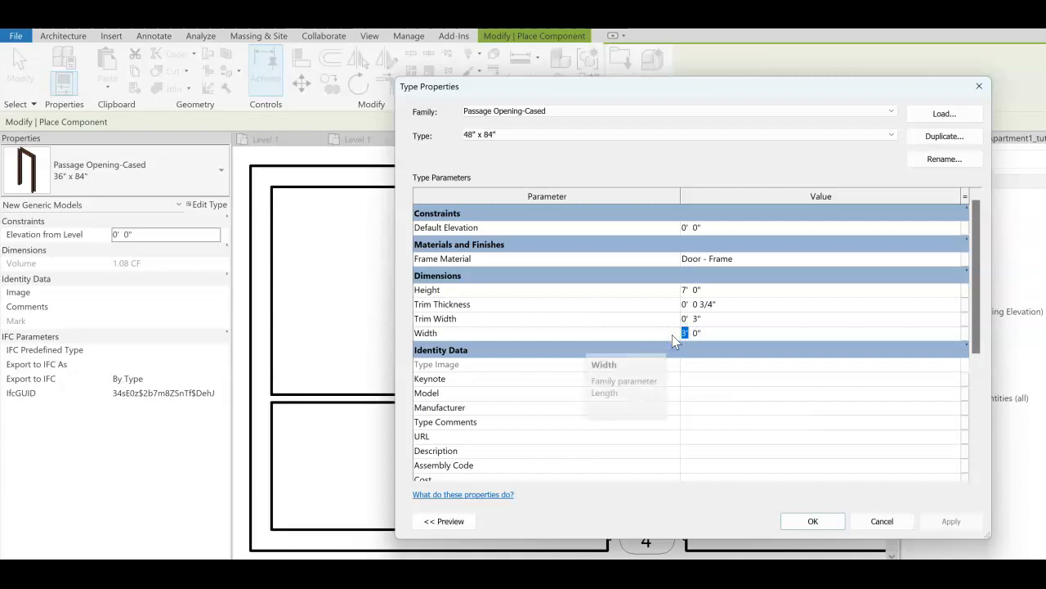
{"action": "type", "text": "4"}
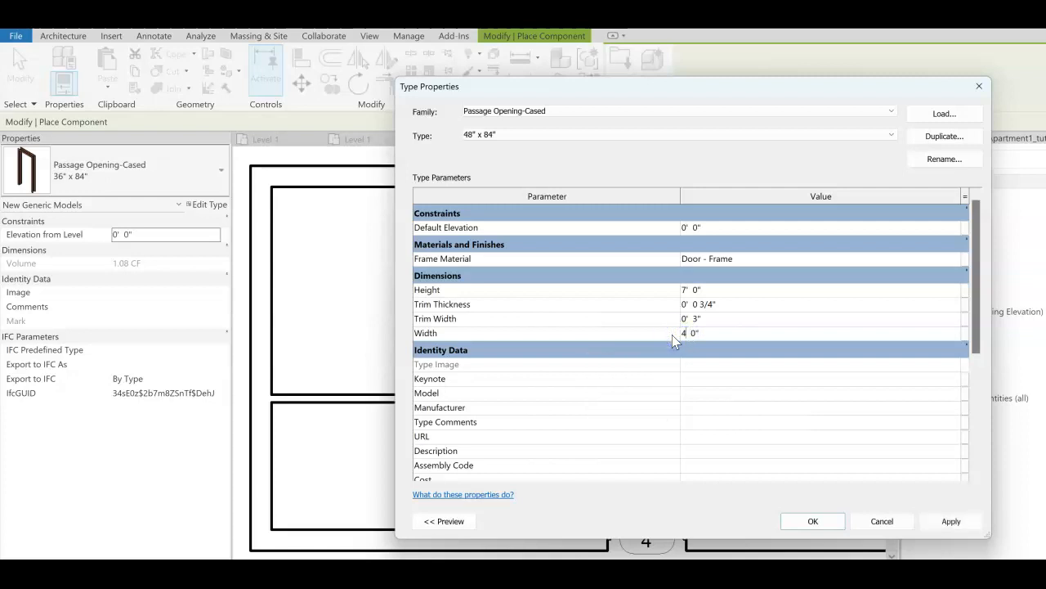
{"action": "left_click", "coordinate": [941, 522]}
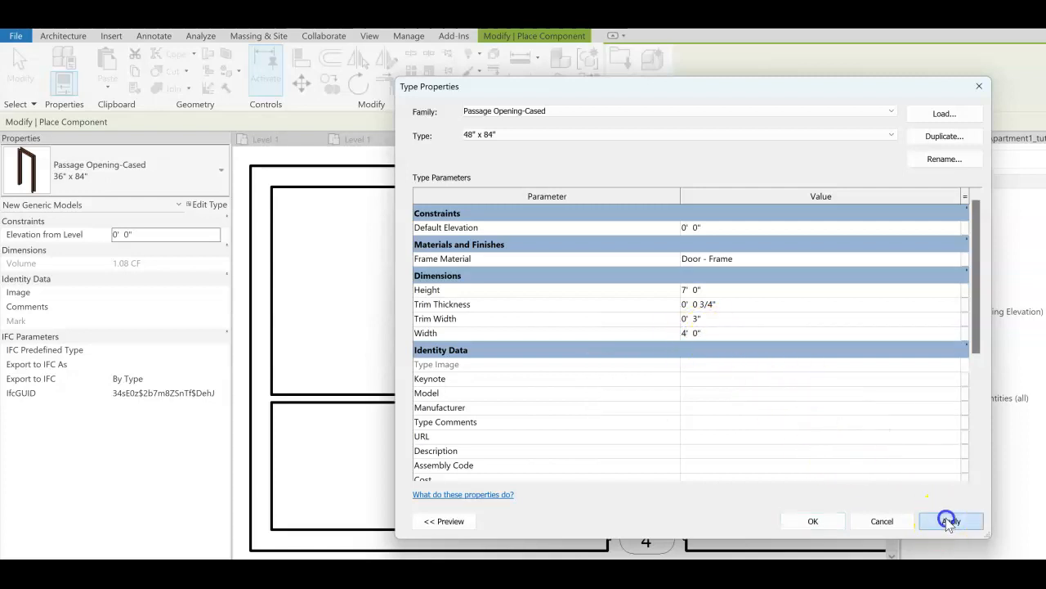
{"action": "left_click", "coordinate": [813, 520]}
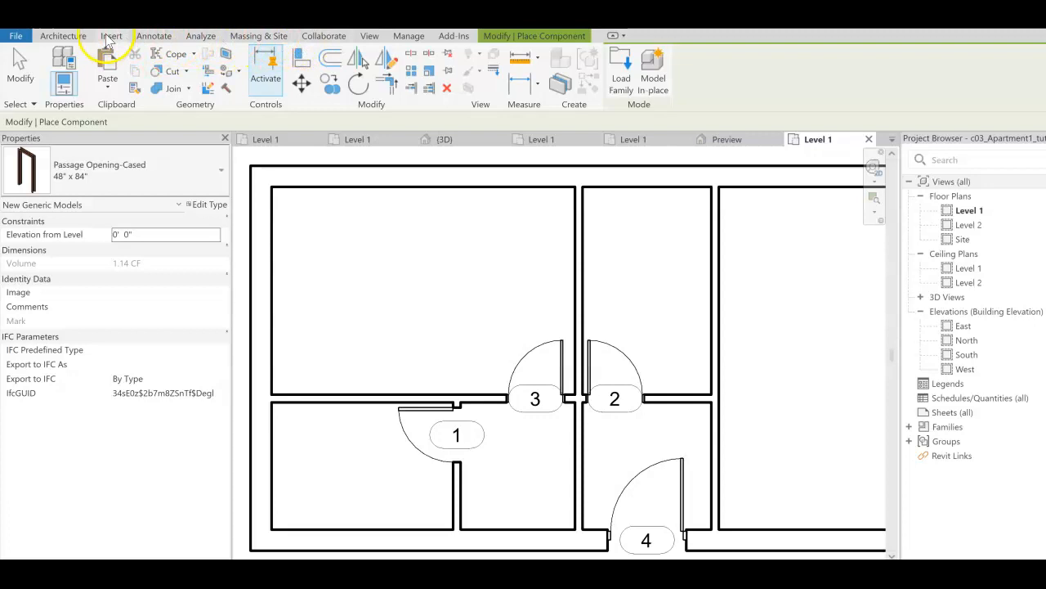
Place 48" x 84" Passage Opening-Cased components in the two vertical walls on either side of the entrance room
{"action": "left_click", "coordinate": [63, 36]}
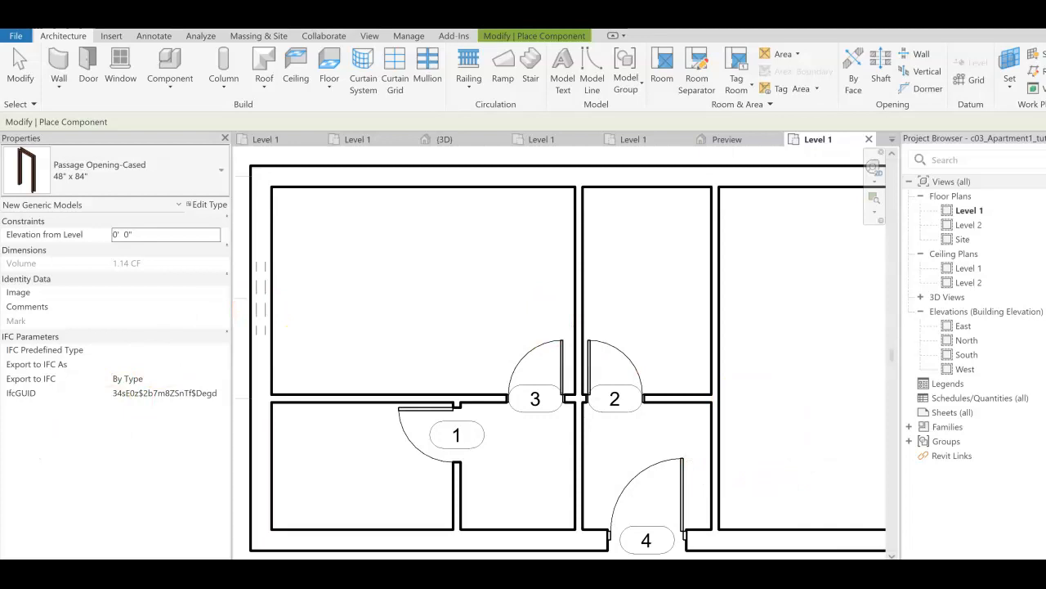
{"action": "left_click", "coordinate": [721, 466]}
{"action": "left_click", "coordinate": [20, 67]}
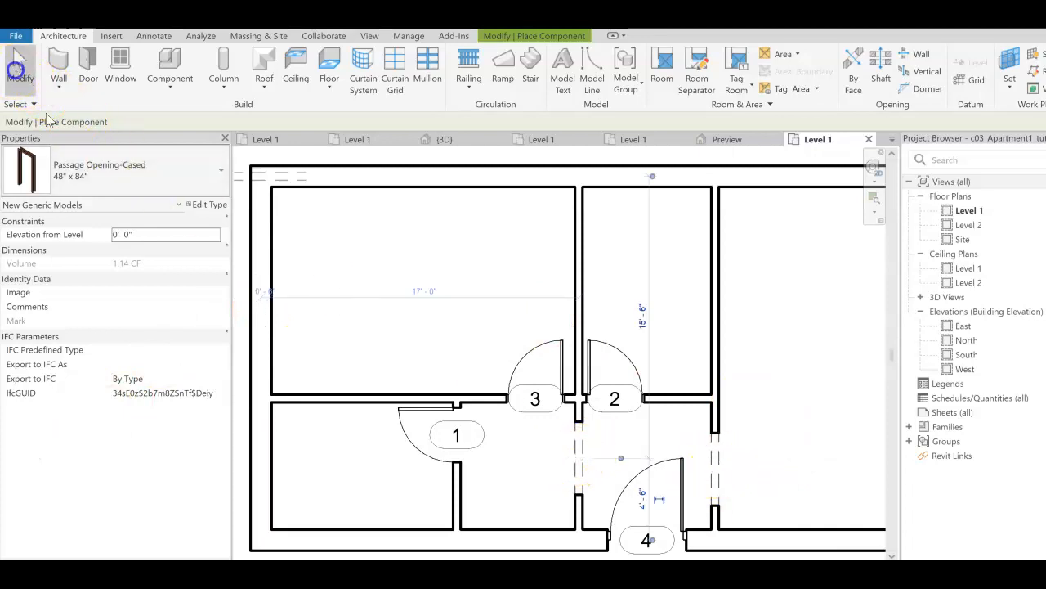
Set the distance from the lower exterior wall to 5' for both cased passage openings beside the entrance
{"action": "left_click", "coordinate": [577, 454]}
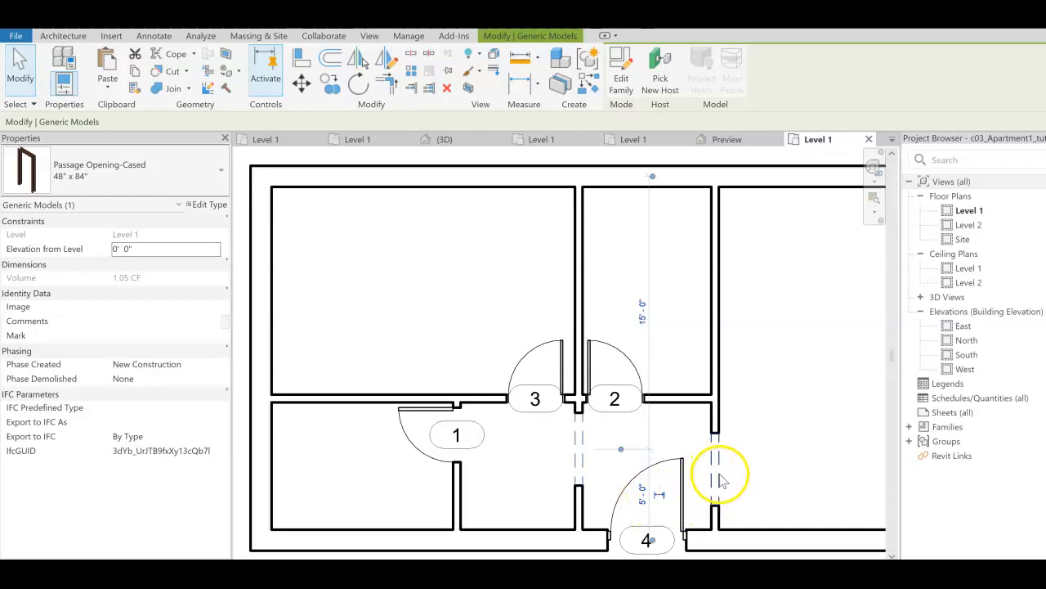
{"action": "left_click", "coordinate": [781, 517]}
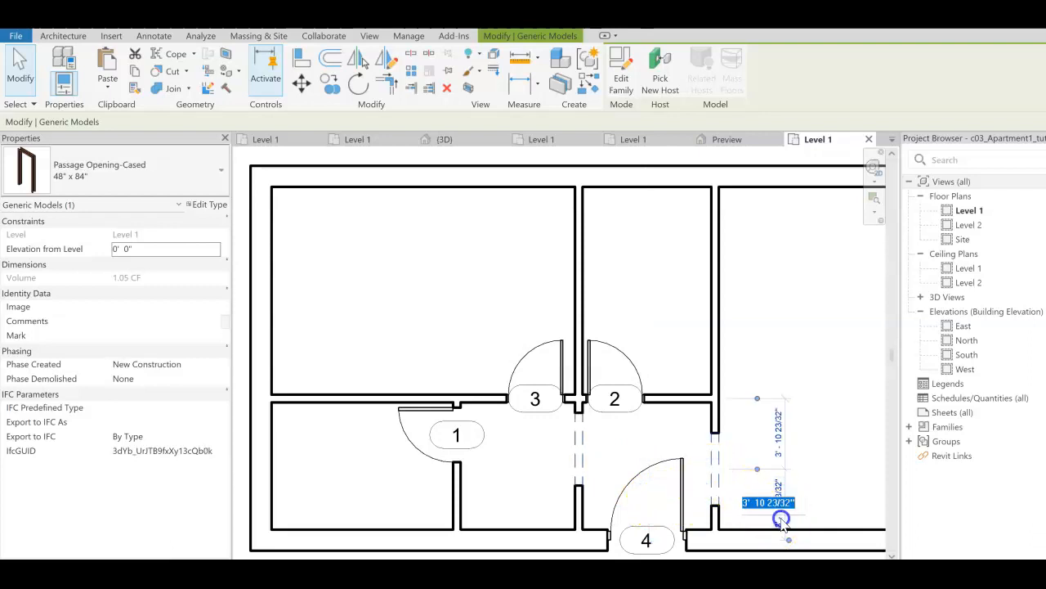
{"action": "type", "text": "5"}
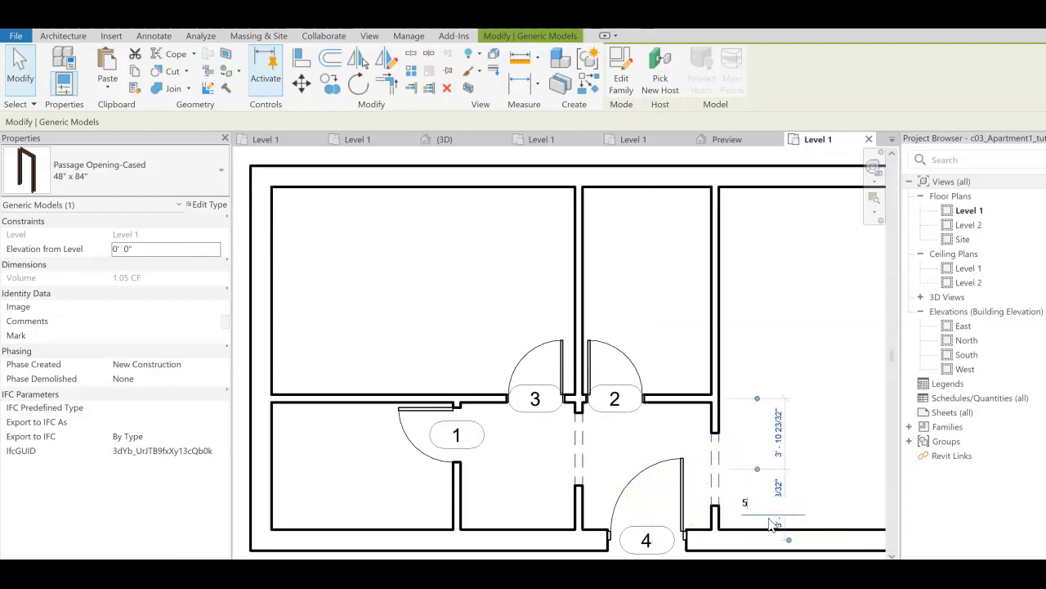
{"action": "key", "text": "Return"}
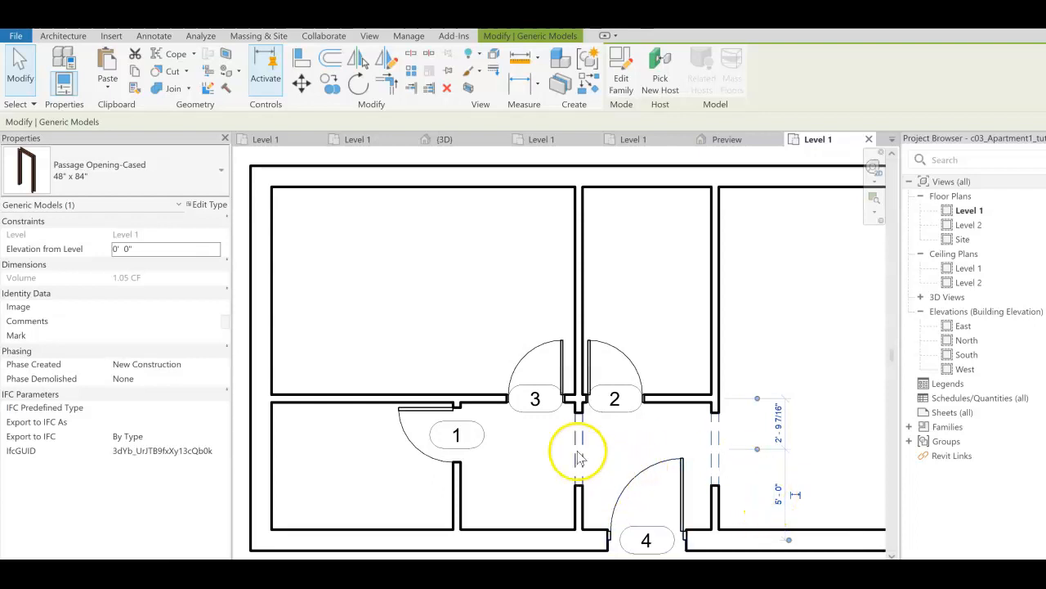
{"action": "left_click", "coordinate": [807, 363]}
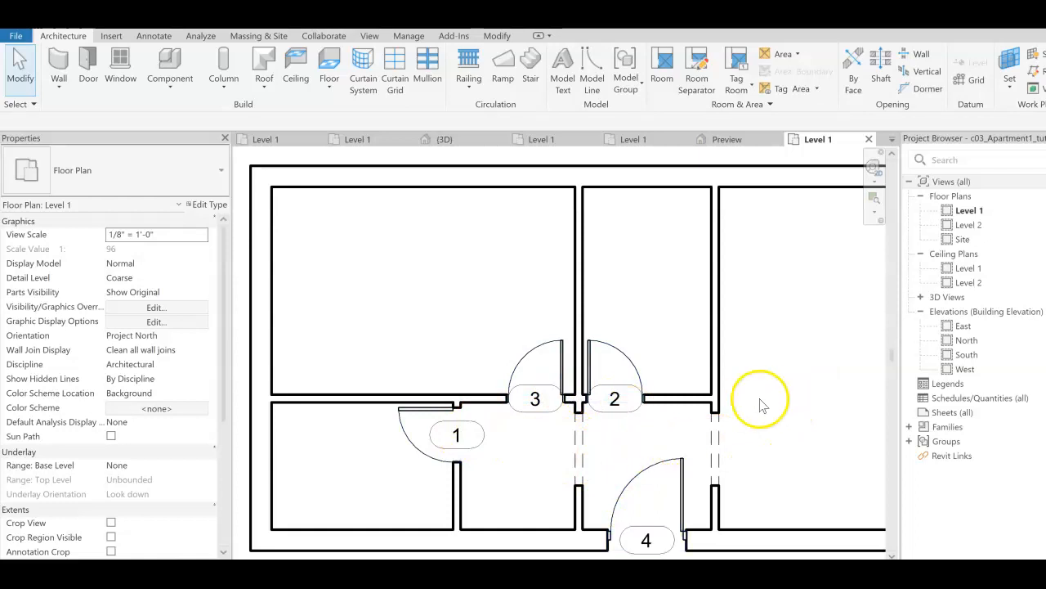
Place a Fixed 24" x 48" window in the upper exterior wall of the middle room, with its tag
{"action": "scroll", "coordinate": [761, 412], "scroll_direction": "down", "scroll_amount": 1}
{"action": "scroll", "coordinate": [760, 413], "scroll_direction": "down", "scroll_amount": 1}
{"action": "middle_click_drag", "start_coordinate": [796, 411], "coordinate": [716, 409]}
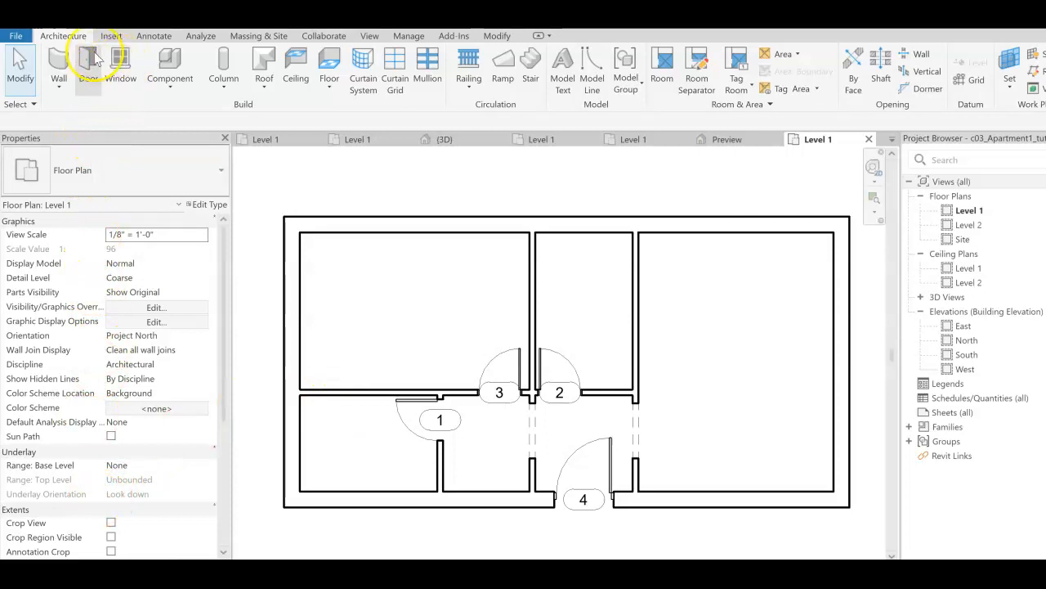
{"action": "left_click", "coordinate": [118, 67]}
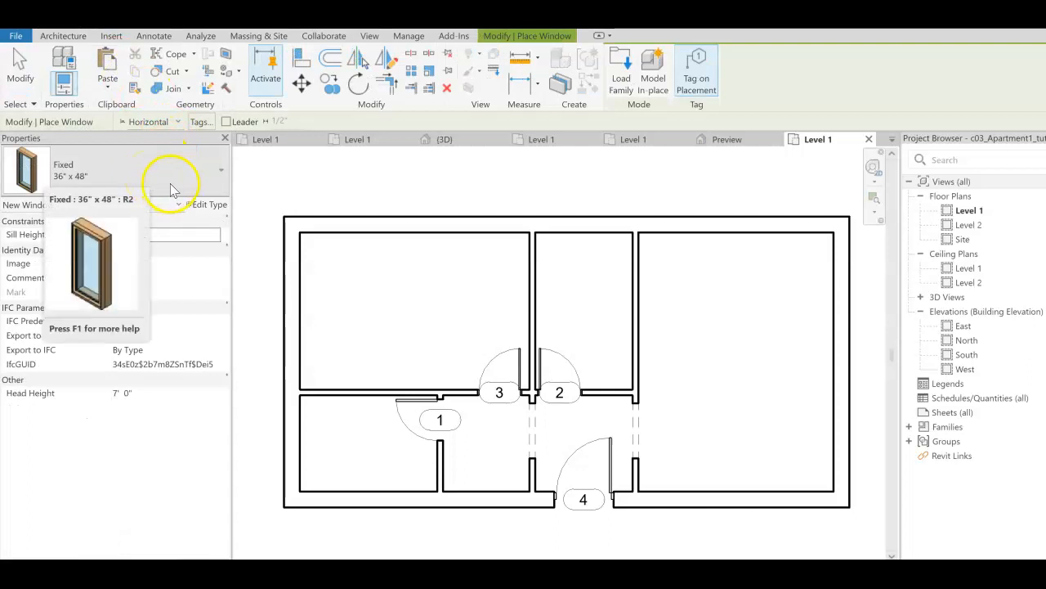
{"action": "left_click", "coordinate": [221, 171]}
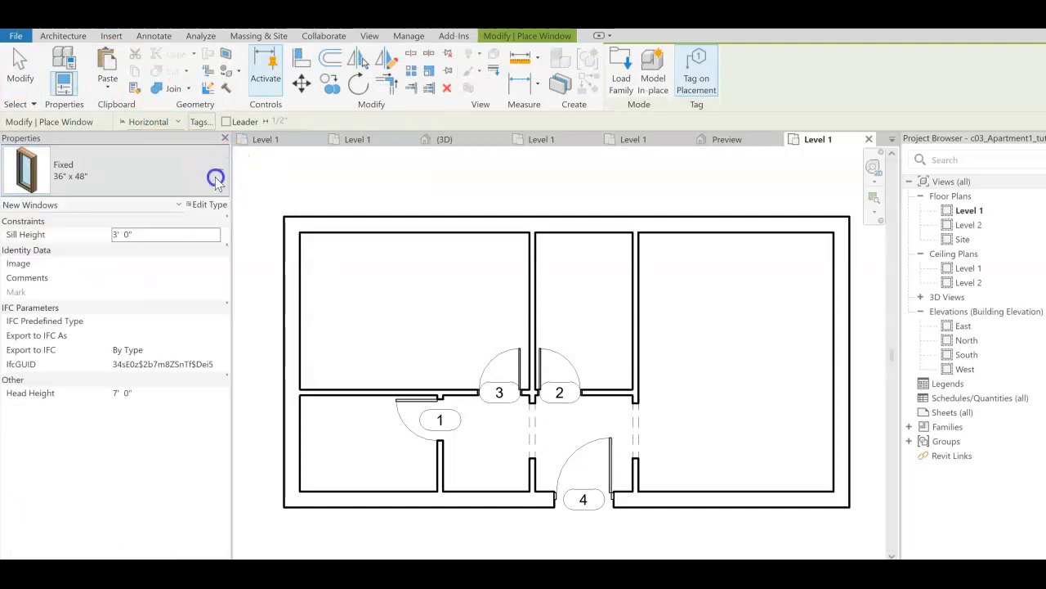
{"action": "left_click", "coordinate": [221, 171]}
{"action": "left_click", "coordinate": [221, 171]}
{"action": "left_click", "coordinate": [221, 171]}
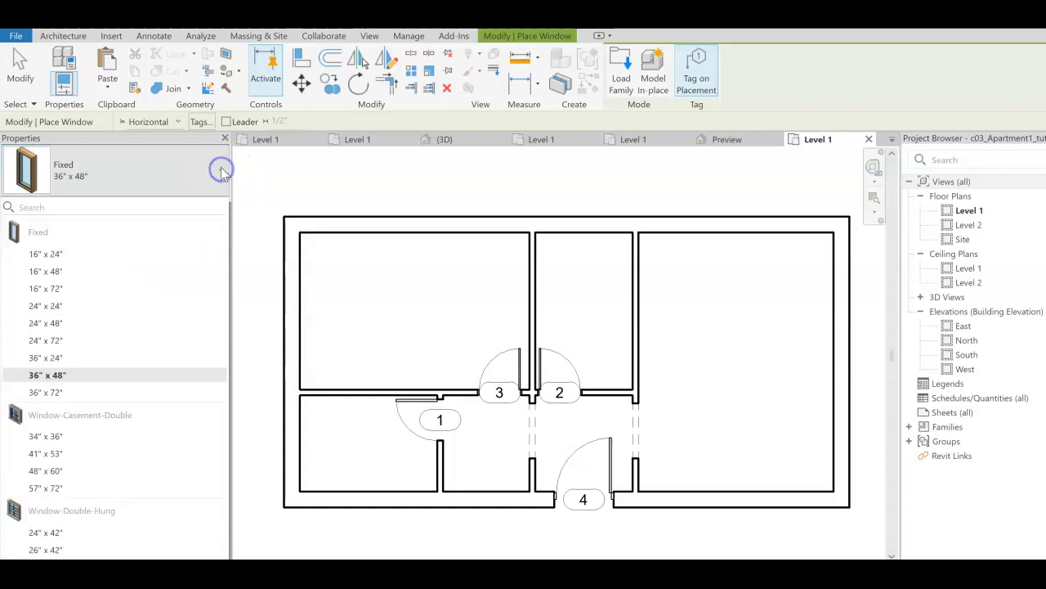
{"action": "left_click", "coordinate": [57, 326]}
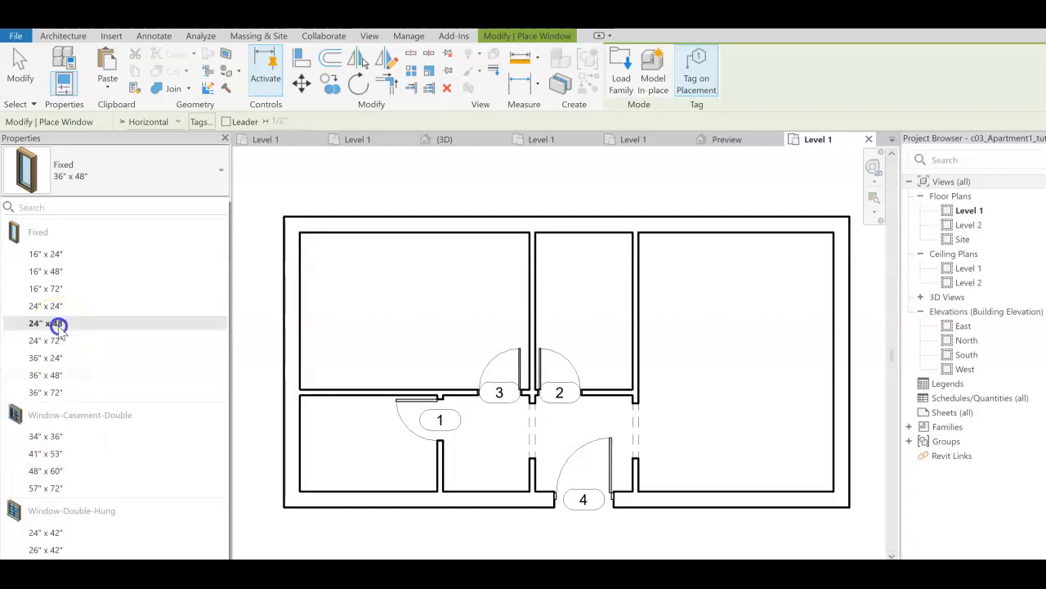
{"action": "left_click", "coordinate": [564, 232]}
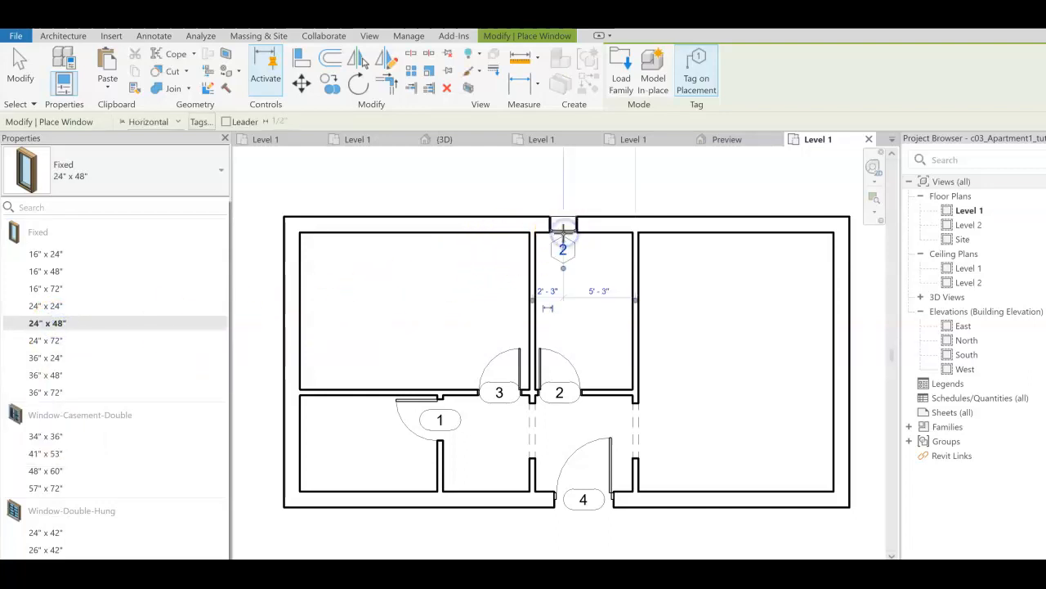
Set the middle room window's distance from the left partition wall to 3' 9"
{"action": "scroll", "coordinate": [565, 196], "scroll_direction": "up", "scroll_amount": 3}
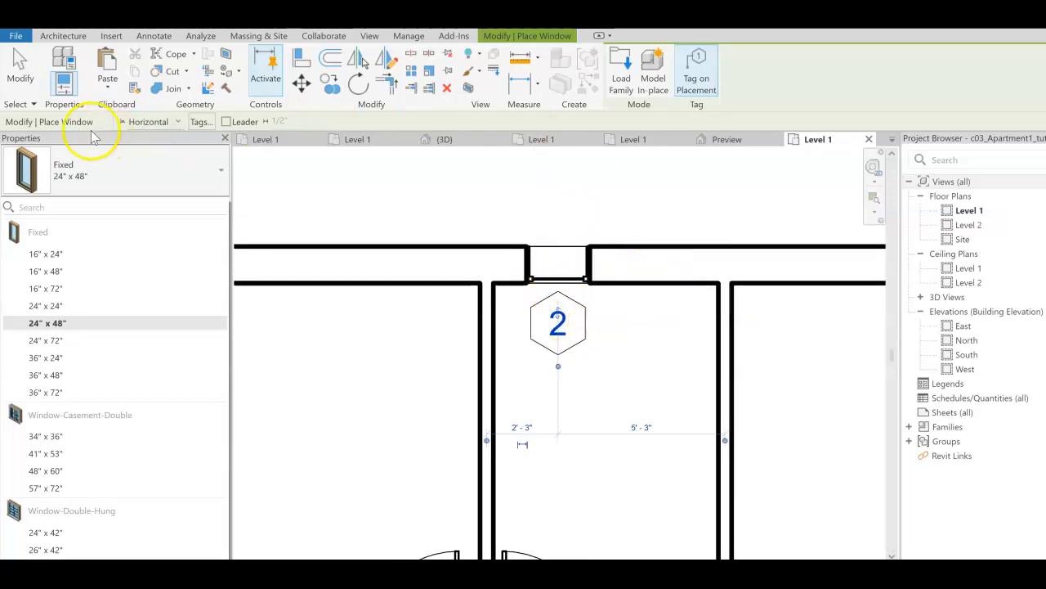
{"action": "left_click", "coordinate": [31, 78]}
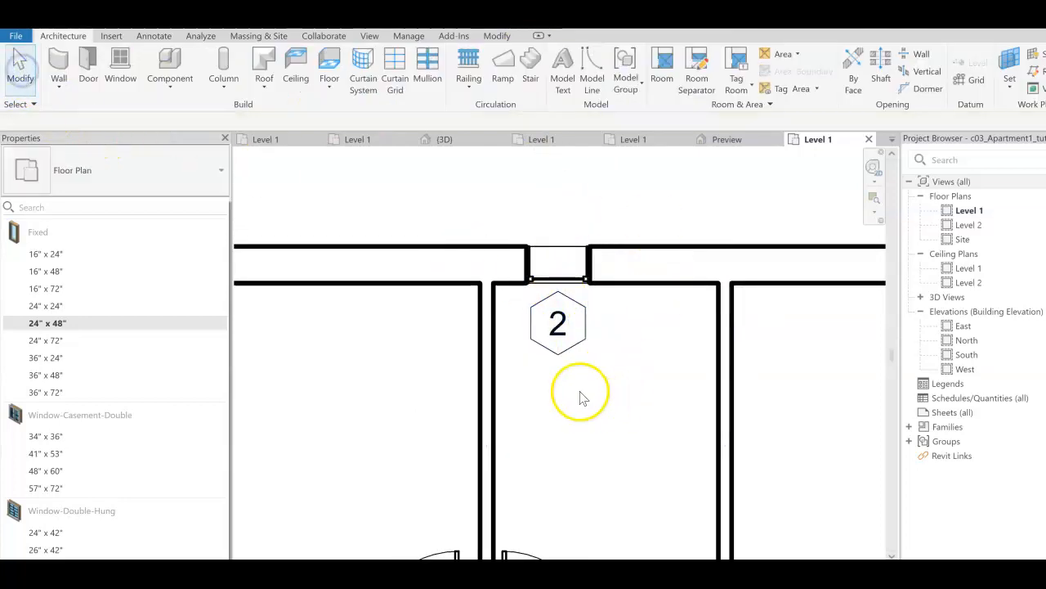
{"action": "left_click", "coordinate": [558, 283]}
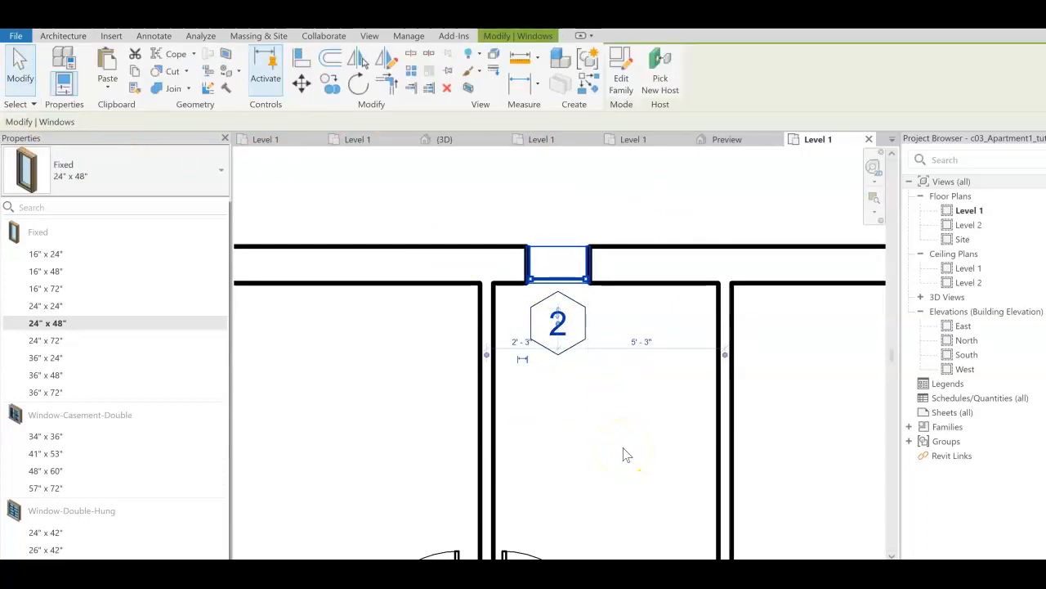
{"action": "left_click", "coordinate": [522, 341]}
{"action": "type", "text": "3 9"}
{"action": "key", "text": "Return"}
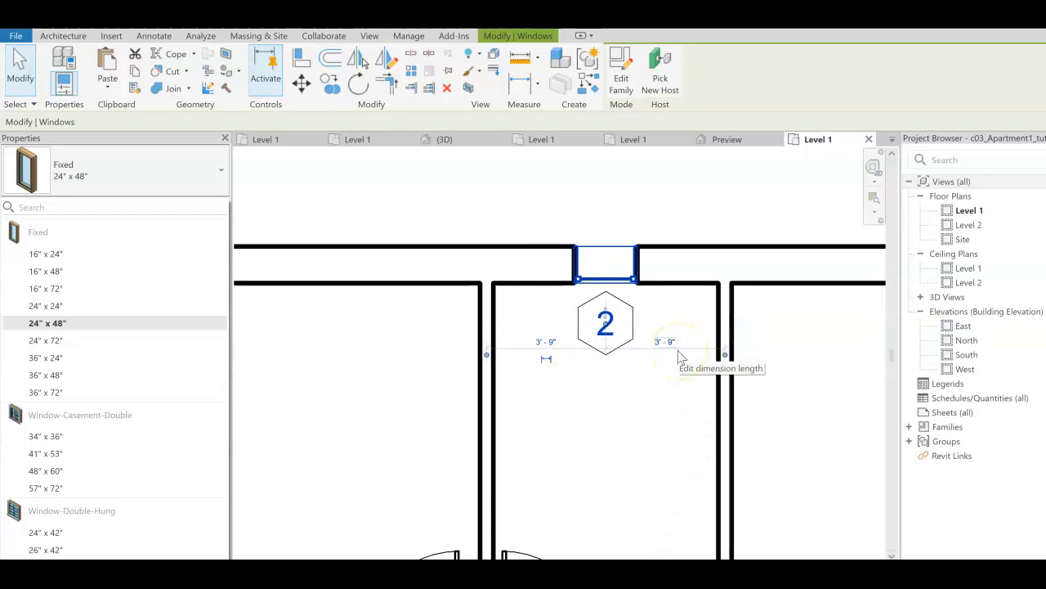
{"action": "left_click", "coordinate": [641, 436]}
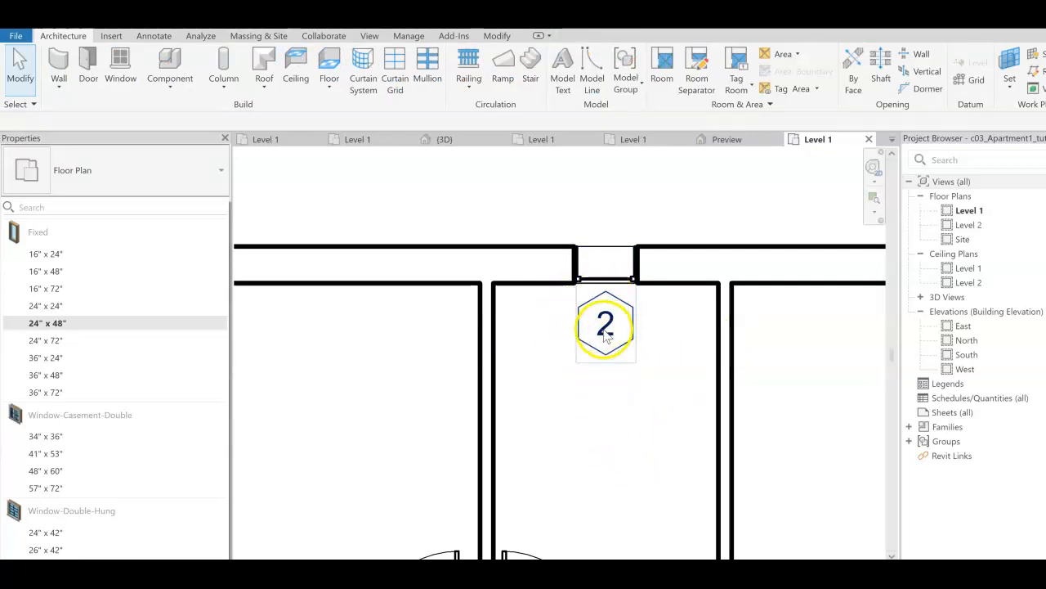
Place a Fixed 24" x 48" window in the left exterior wall of the lower-left room
{"action": "scroll", "coordinate": [627, 467], "scroll_direction": "down", "scroll_amount": 2}
{"action": "middle_click_drag", "start_coordinate": [626, 467], "coordinate": [471, 389]}
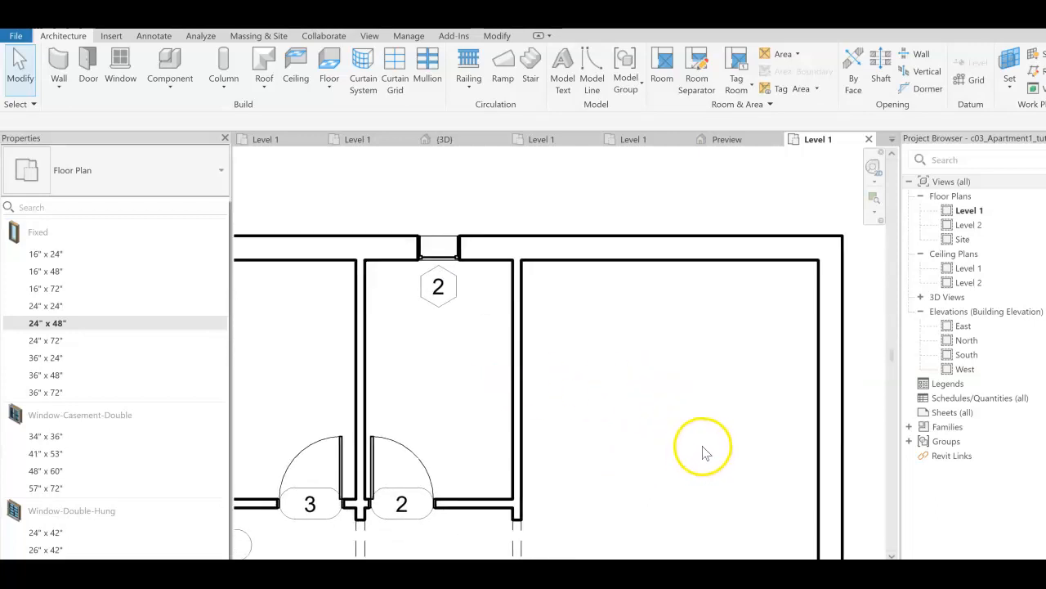
{"action": "middle_click_drag", "start_coordinate": [493, 406], "coordinate": [745, 305]}
{"action": "middle_click_drag", "start_coordinate": [584, 425], "coordinate": [687, 343]}
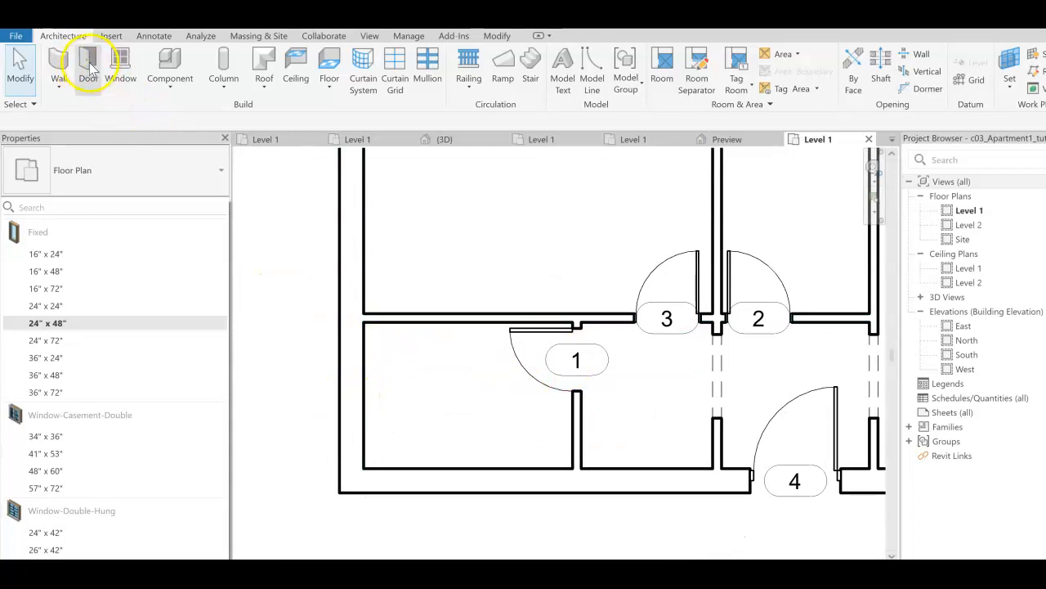
{"action": "left_click", "coordinate": [120, 72]}
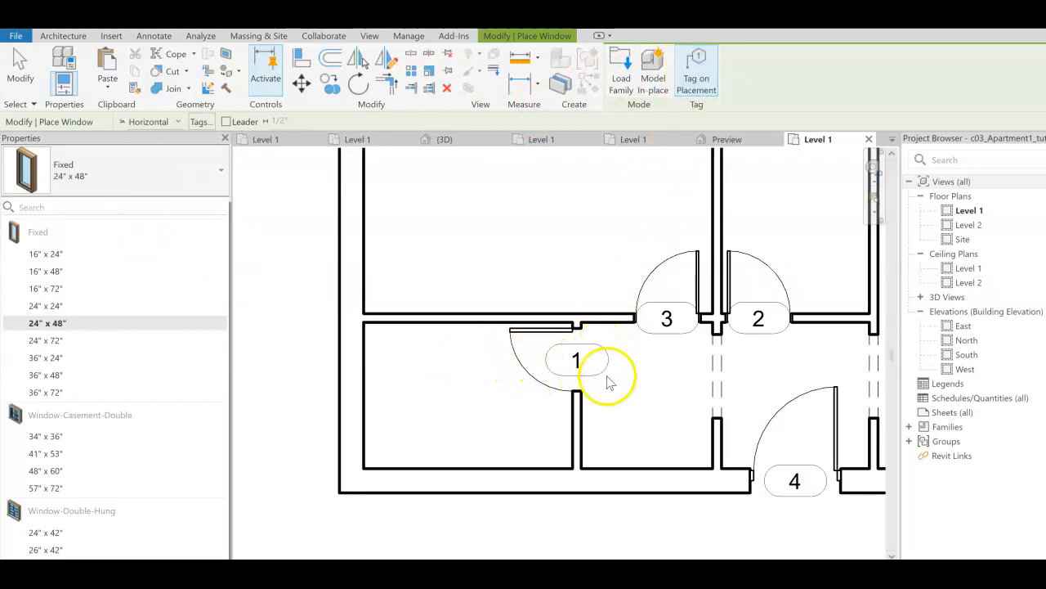
{"action": "left_click", "coordinate": [96, 164]}
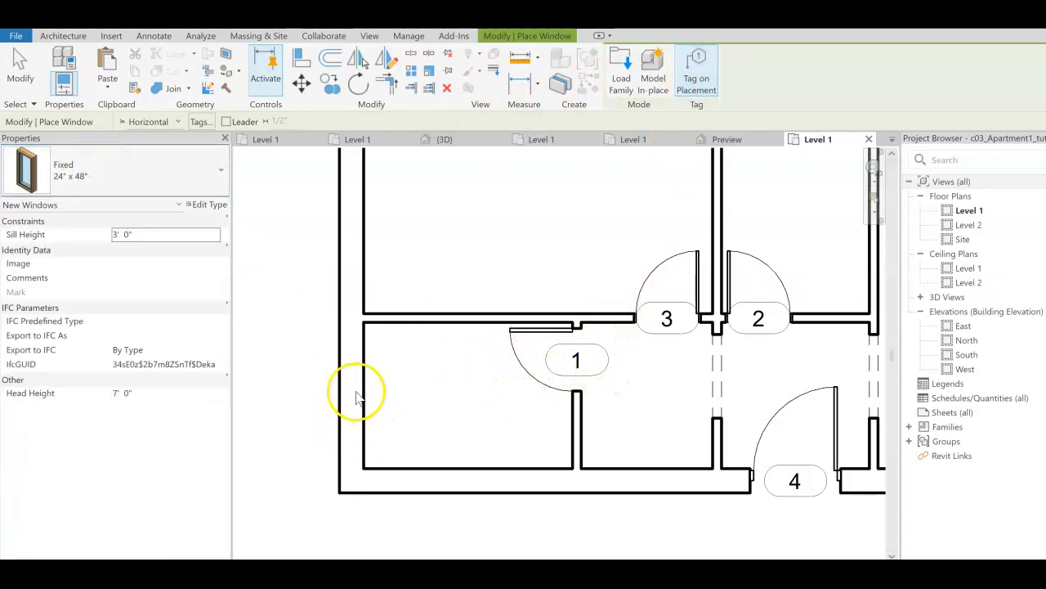
{"action": "left_click", "coordinate": [362, 396]}
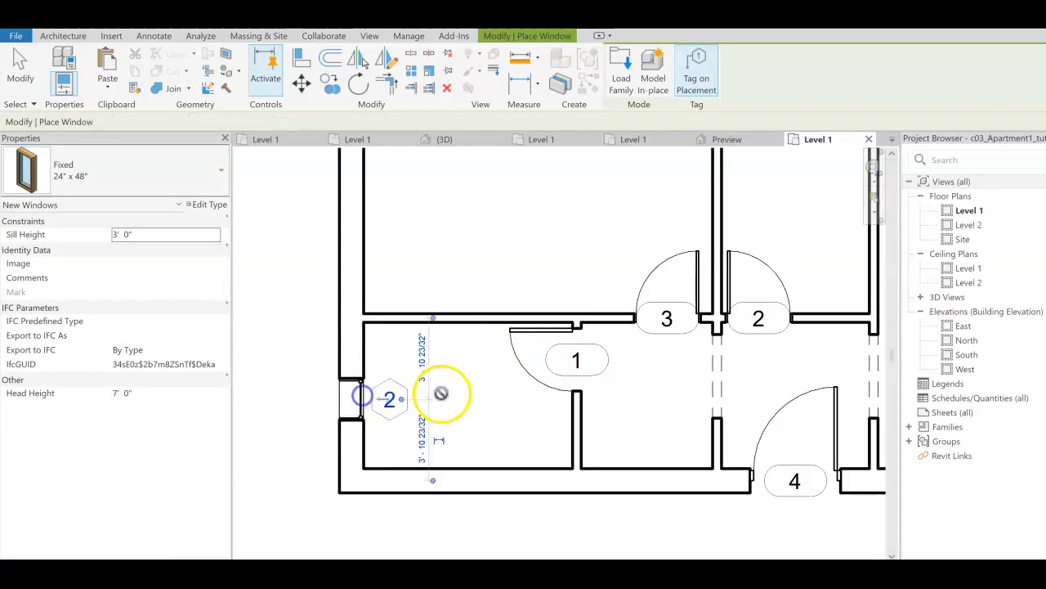
{"action": "left_click", "coordinate": [20, 66]}
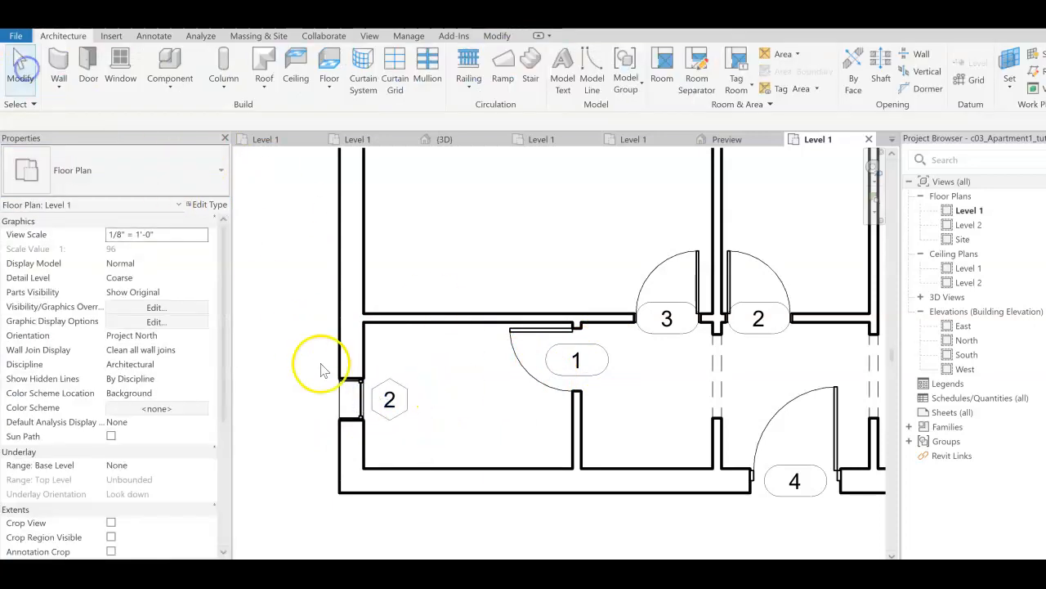
Set the lower-left room window's distance from the lower exterior wall to 4' 0"
{"action": "left_click", "coordinate": [360, 400]}
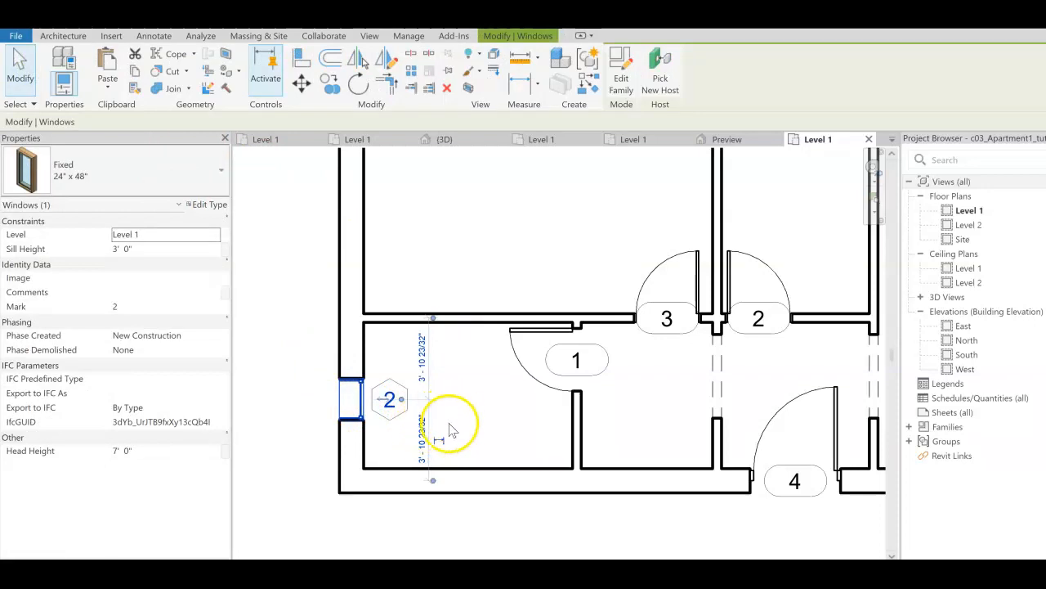
{"action": "left_click", "coordinate": [421, 442]}
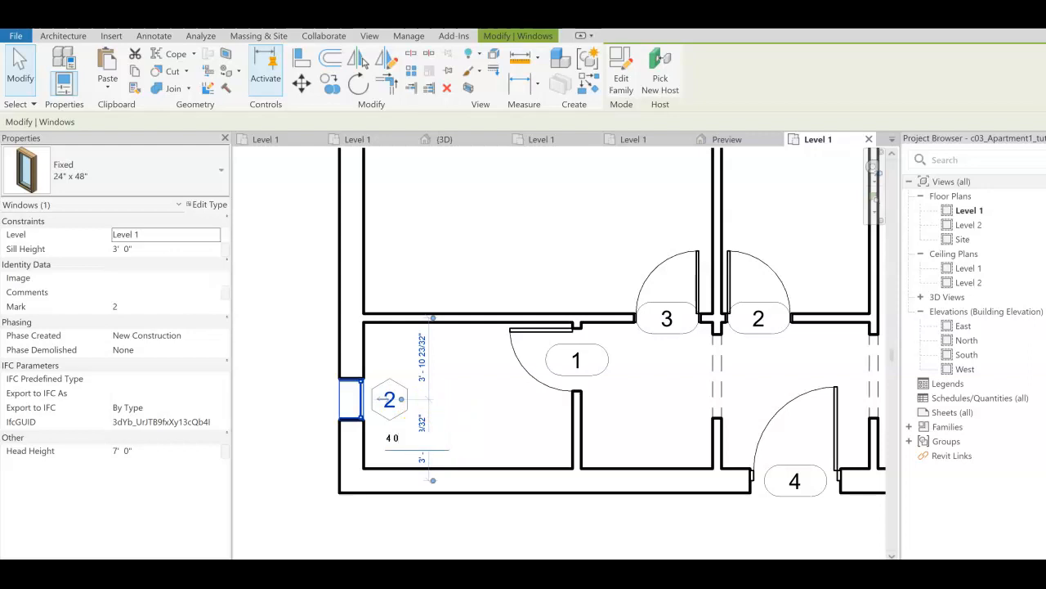
{"action": "left_click", "coordinate": [494, 453]}
{"action": "left_click", "coordinate": [504, 422]}
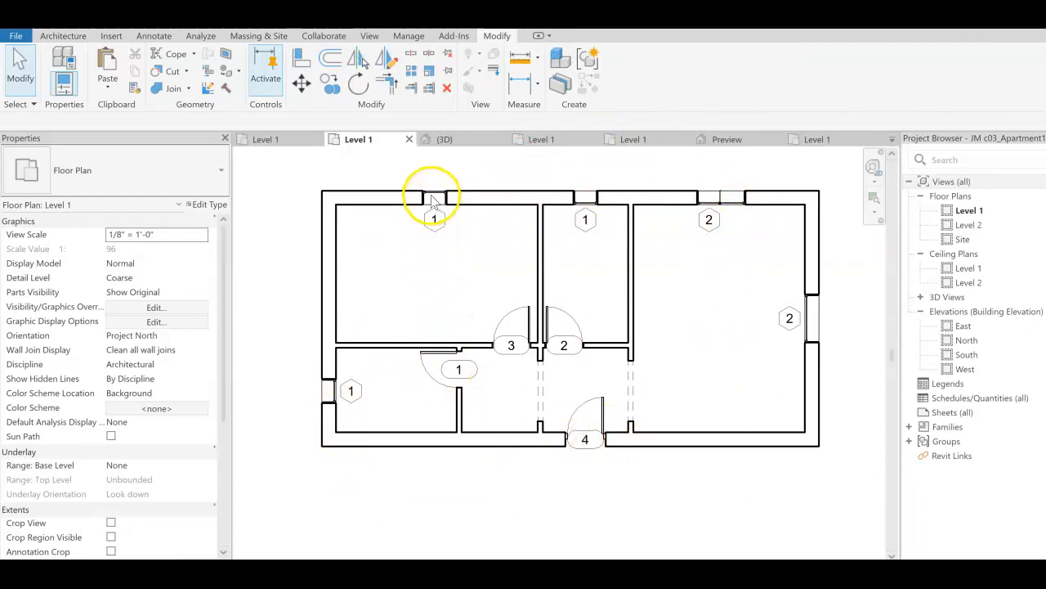
Delete the window in the upper exterior wall of the upper-left room in the completed apartment plan
{"action": "key", "text": "d"}
{"action": "key", "text": "e"}
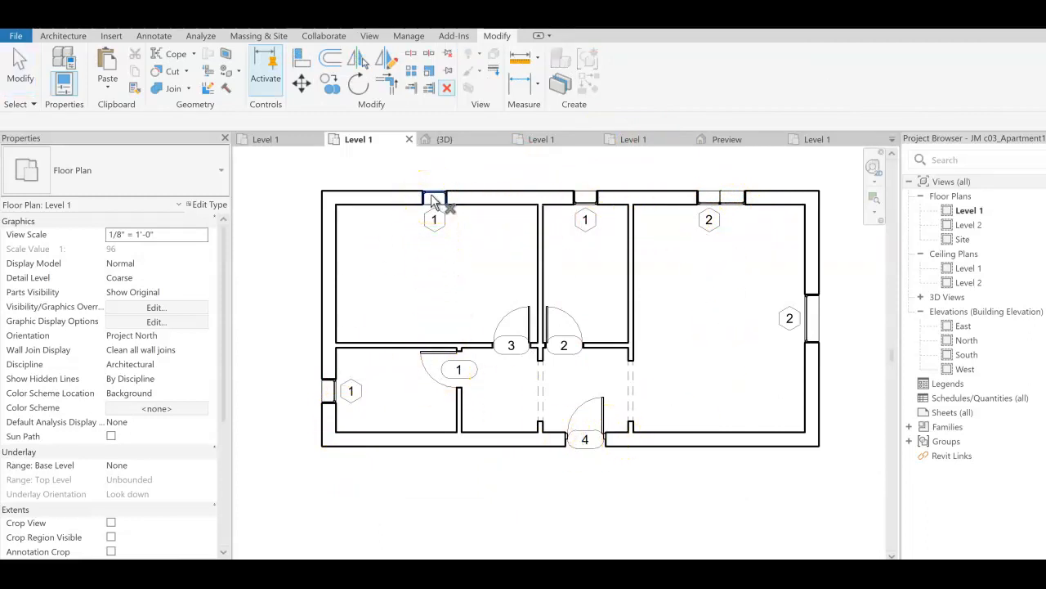
{"action": "left_click", "coordinate": [433, 193]}
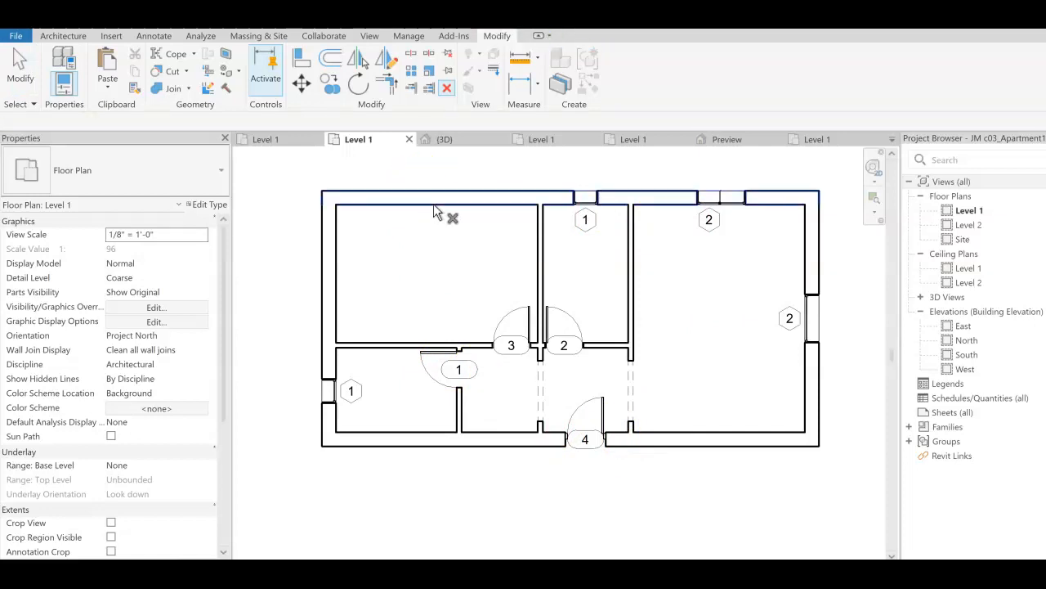
{"action": "left_click", "coordinate": [726, 201]}
{"action": "left_click", "coordinate": [20, 78]}
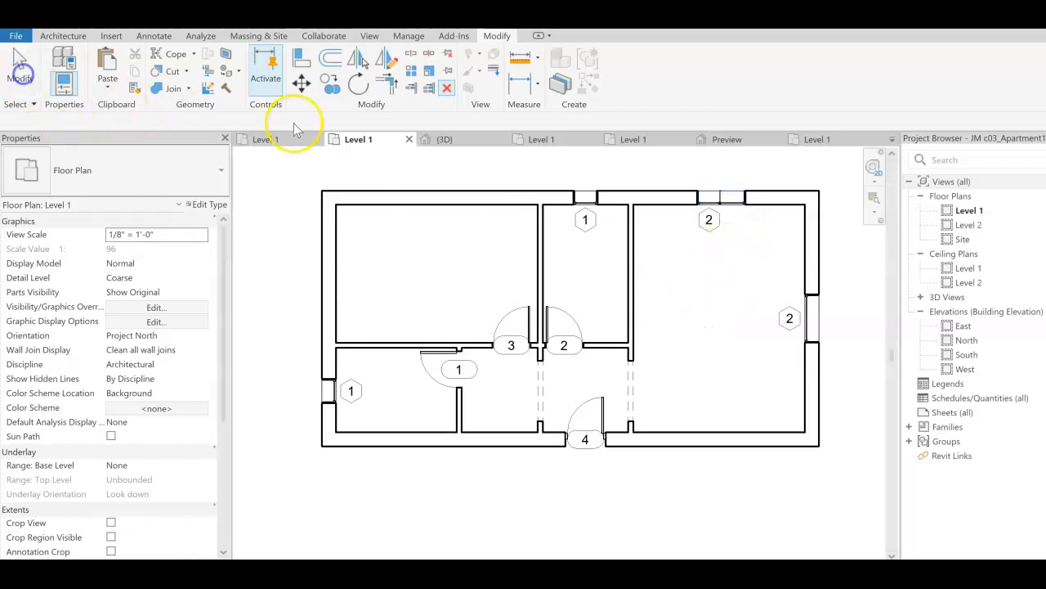
Inspect the type of the window in the upper exterior wall of the largest room
{"action": "left_click", "coordinate": [738, 211]}
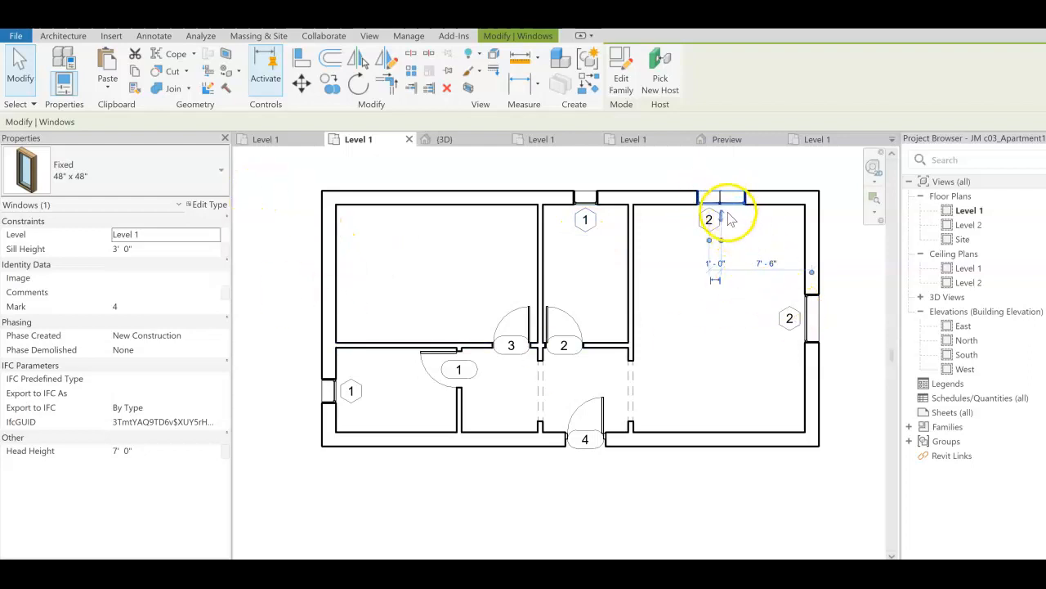
{"action": "left_click", "coordinate": [172, 177]}
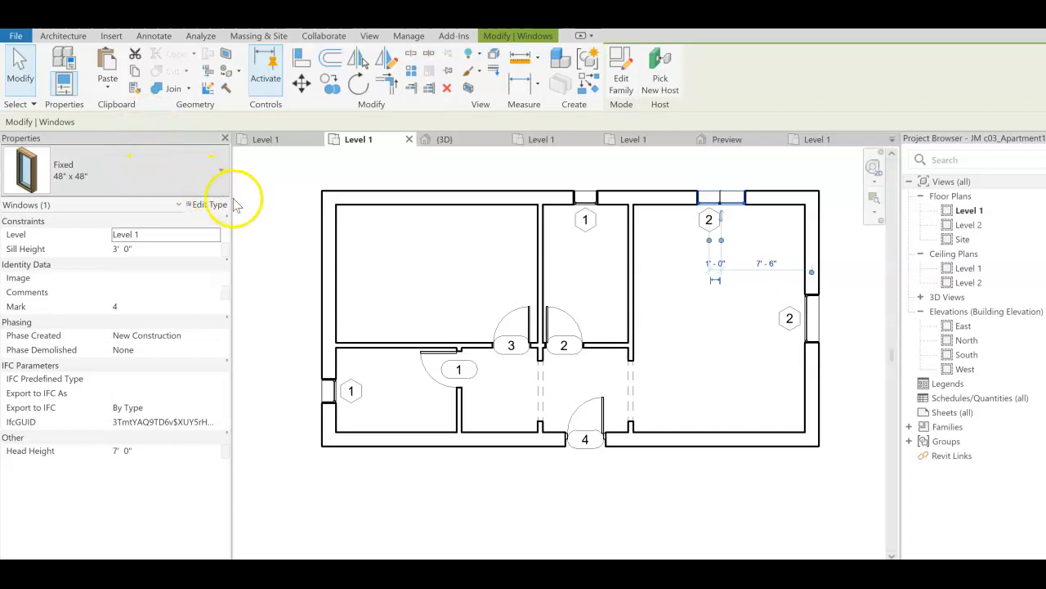
{"action": "left_click", "coordinate": [381, 197]}
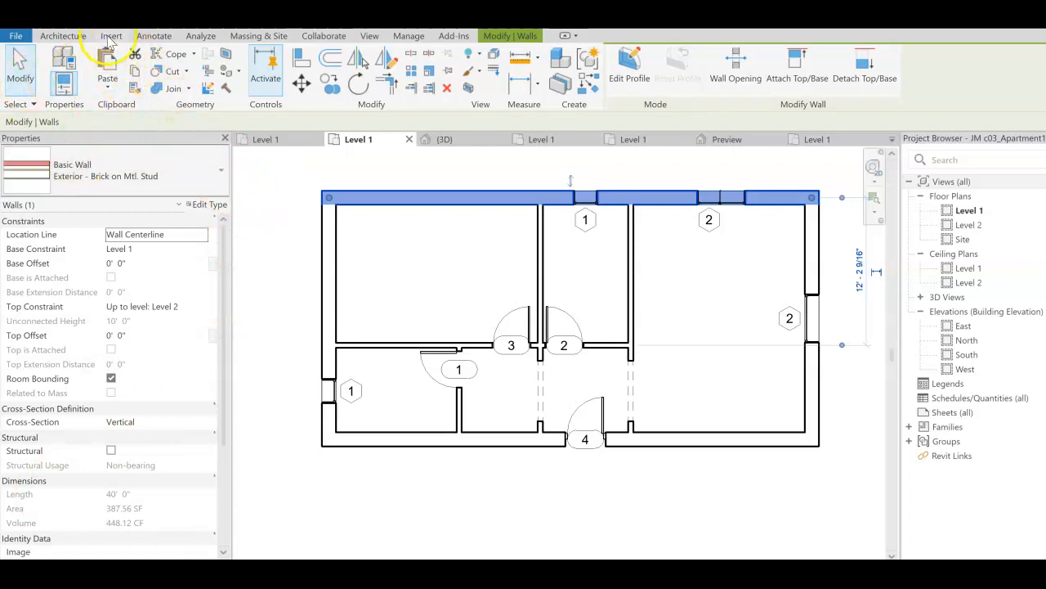
Place a Fixed 48" x 48" window in the upper exterior wall of the upper-left room
{"action": "left_click", "coordinate": [112, 36]}
{"action": "left_click", "coordinate": [302, 222]}
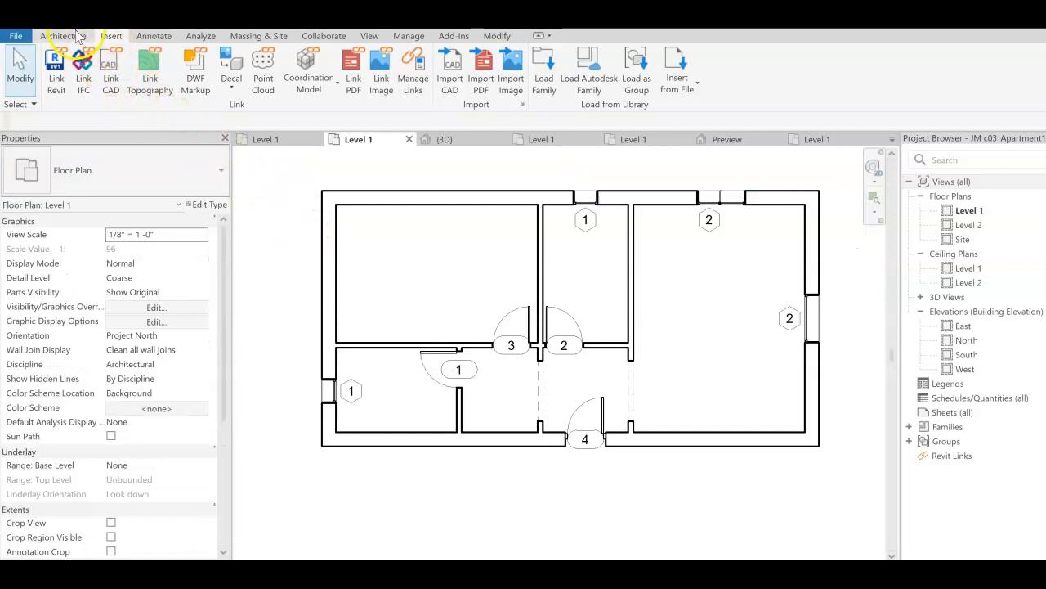
{"action": "left_click", "coordinate": [65, 36]}
{"action": "left_click", "coordinate": [173, 62]}
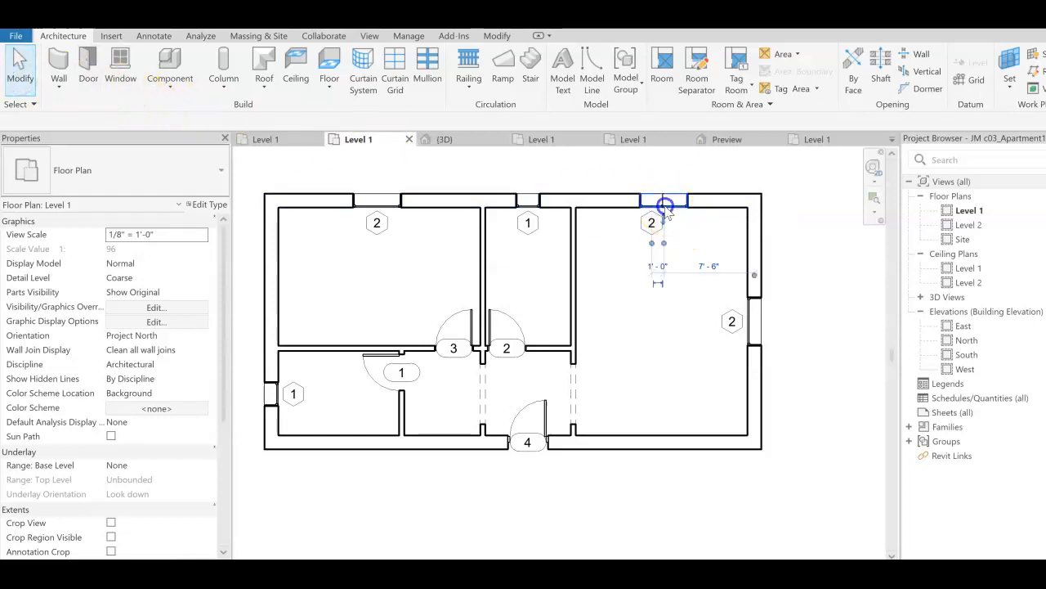
{"action": "left_click", "coordinate": [666, 205]}
{"action": "left_click", "coordinate": [87, 175]}
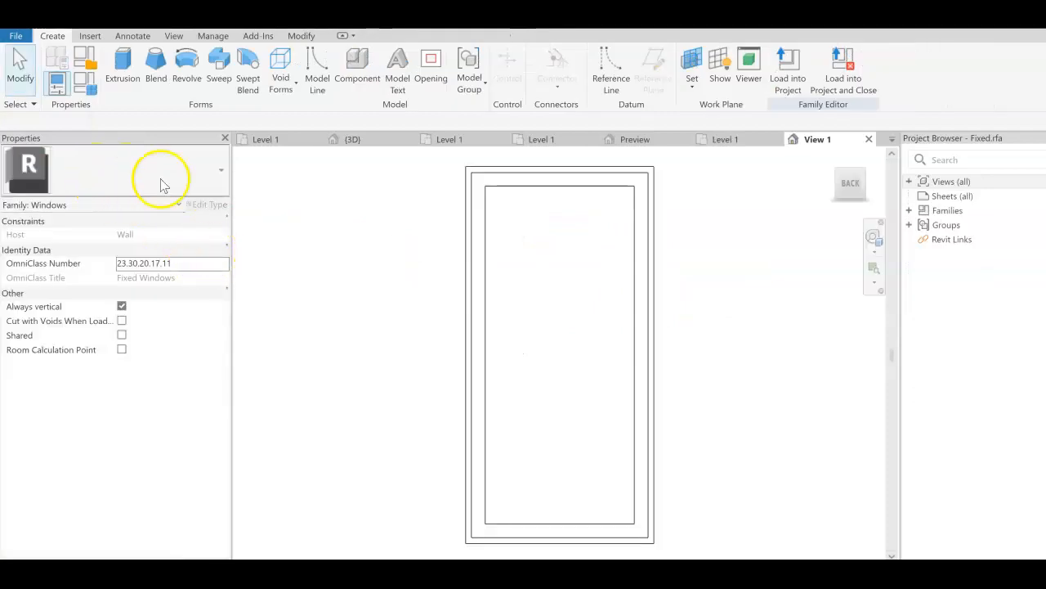
{"action": "left_click", "coordinate": [726, 139]}
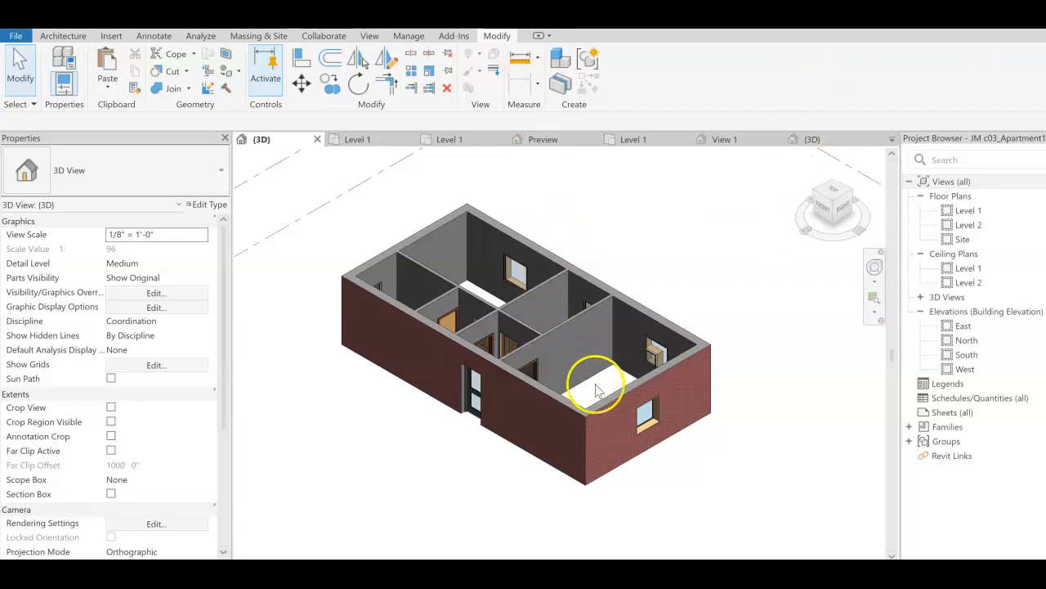
Examine the apartment's window placement in the 3D view and return to the Level 1 floor plan
{"action": "scroll", "coordinate": [627, 337], "scroll_direction": "up", "scroll_amount": 3}
{"action": "scroll", "coordinate": [620, 333], "scroll_direction": "down", "scroll_amount": 2}
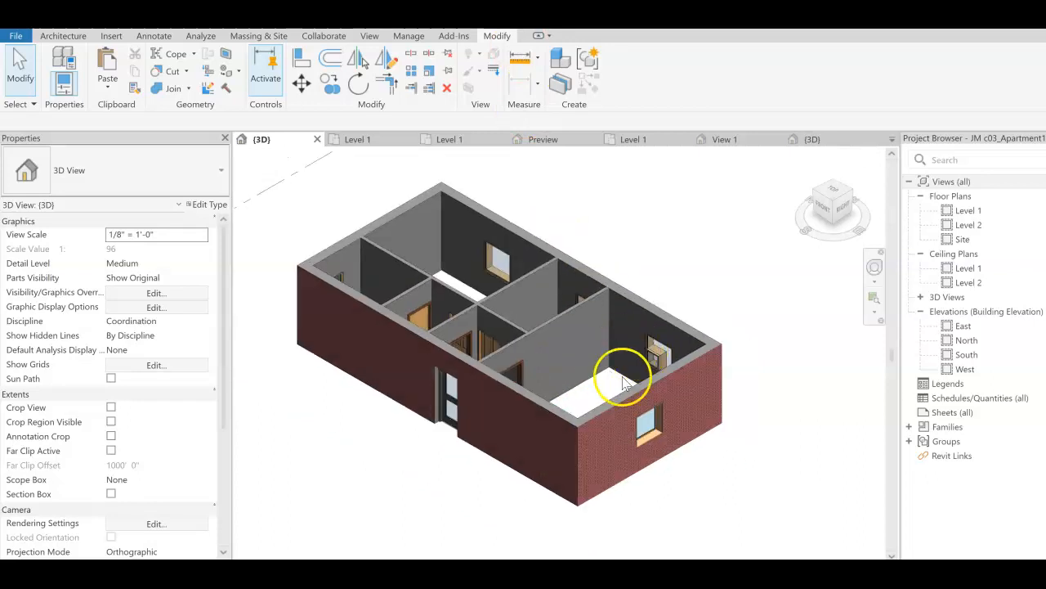
{"action": "scroll", "coordinate": [628, 376], "scroll_direction": "up", "scroll_amount": 2}
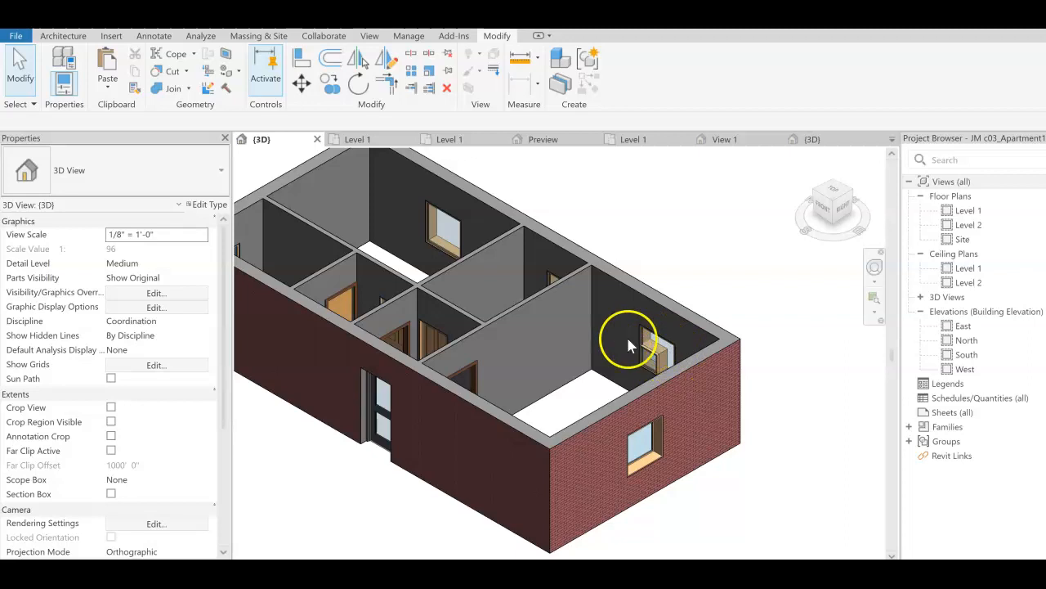
{"action": "scroll", "coordinate": [555, 324], "scroll_direction": "down", "scroll_amount": 1}
{"action": "scroll", "coordinate": [657, 355], "scroll_direction": "down", "scroll_amount": 1}
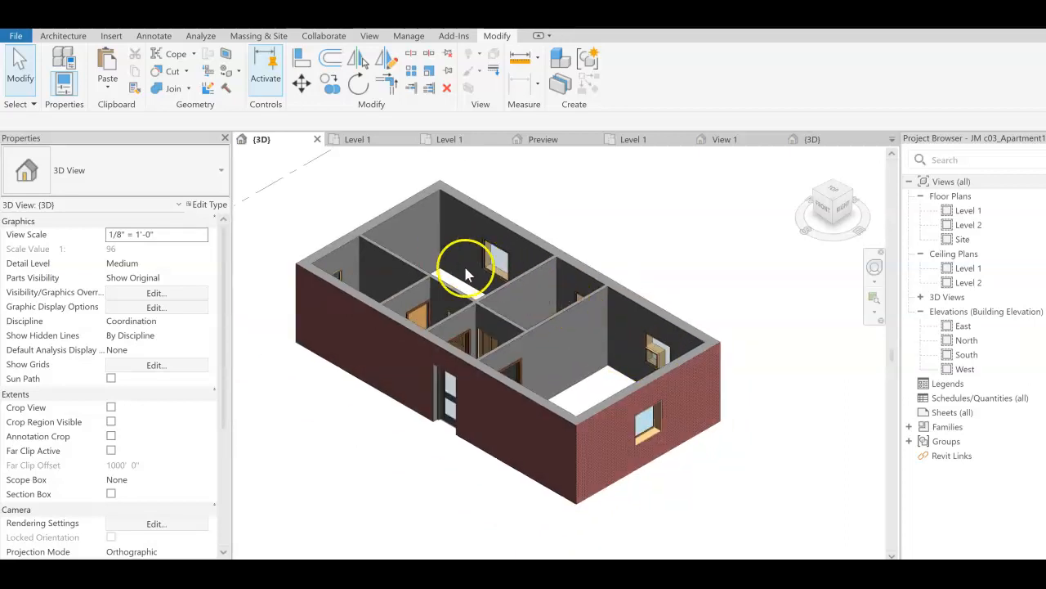
{"action": "mouse_move", "coordinate": [869, 215]}
{"action": "left_mouse_down"}
{"action": "mouse_move", "coordinate": [817, 222]}
{"action": "mouse_move", "coordinate": [833, 263]}
{"action": "mouse_move", "coordinate": [797, 267]}
{"action": "mouse_move", "coordinate": [834, 263]}
{"action": "mouse_move", "coordinate": [805, 270]}
{"action": "mouse_move", "coordinate": [873, 238]}
{"action": "left_mouse_up"}
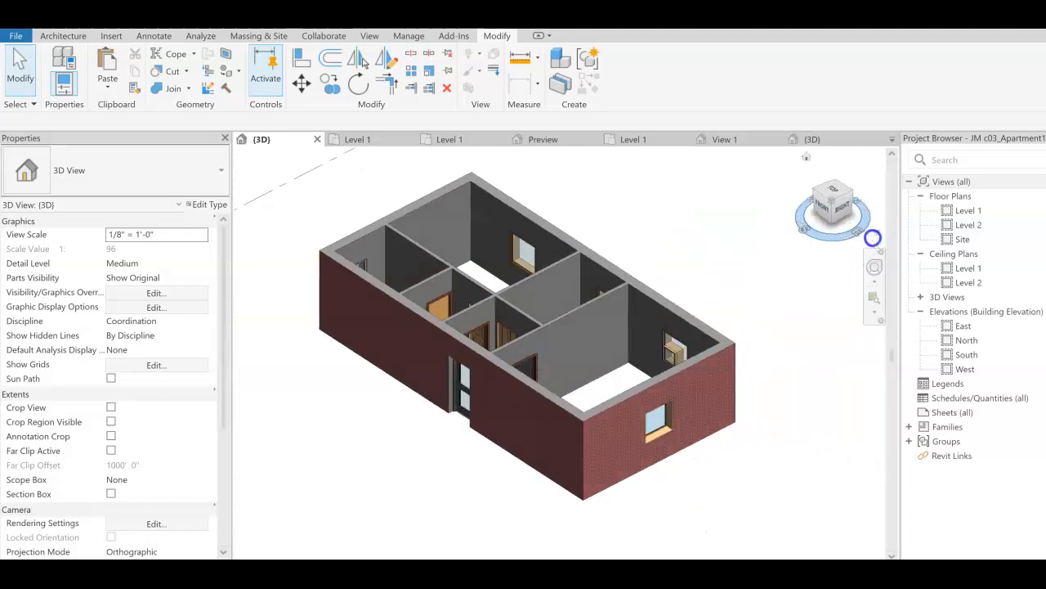
{"action": "double_click", "coordinate": [968, 210]}
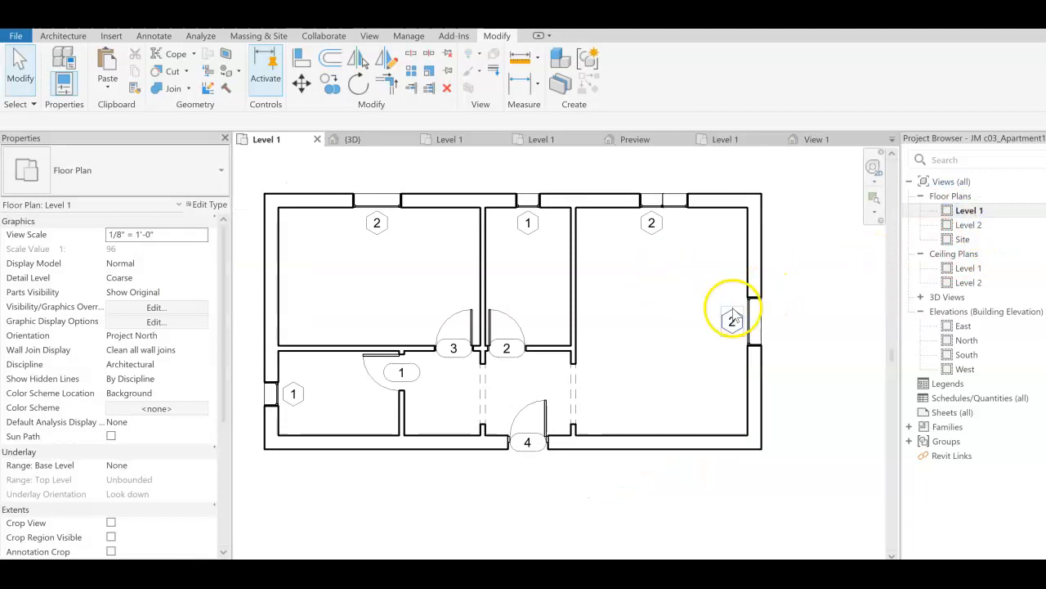